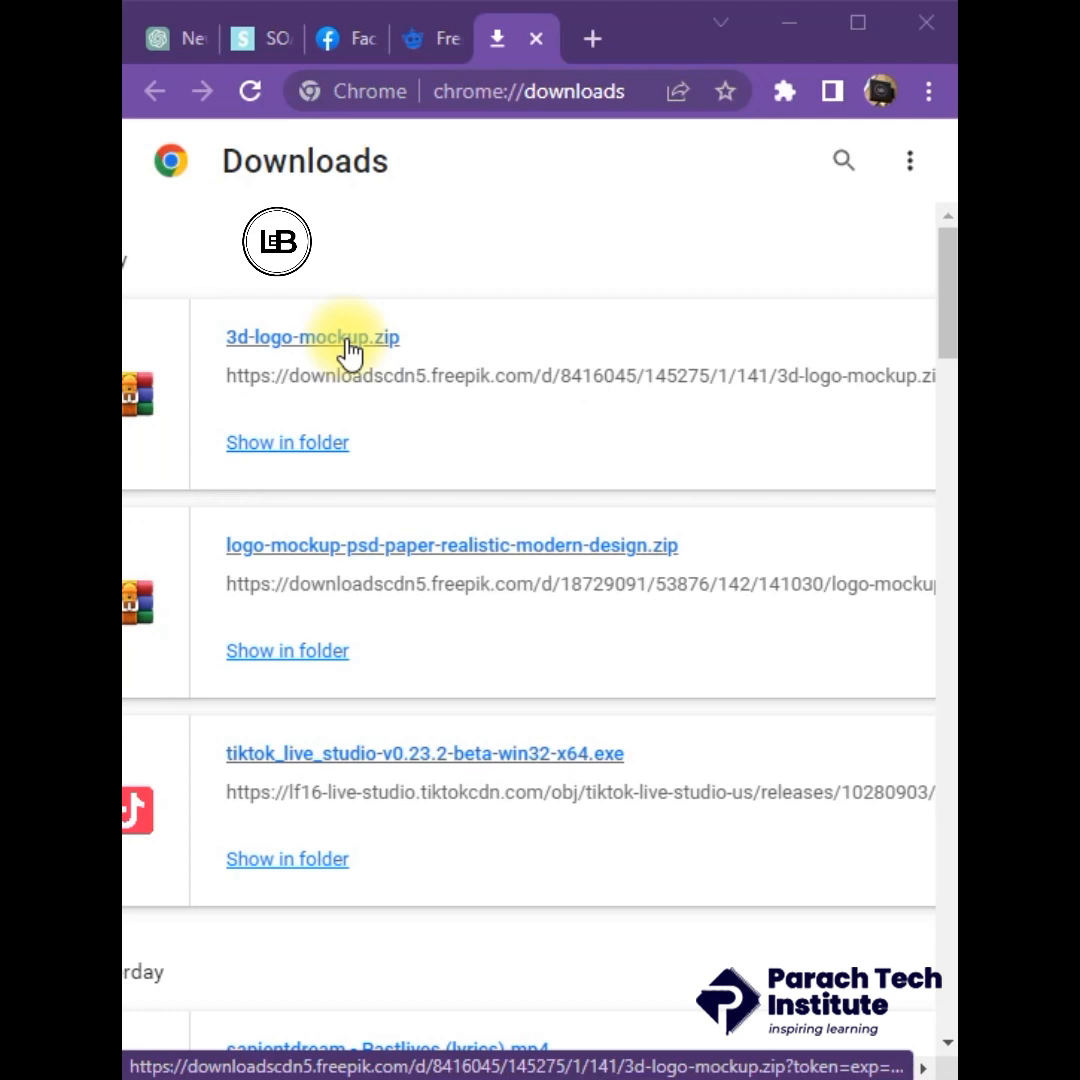
# Open the downloaded 3d-logo-mockup.zip archive and open its 141.psd file in Photoshop.
pyautogui.click(347, 340)
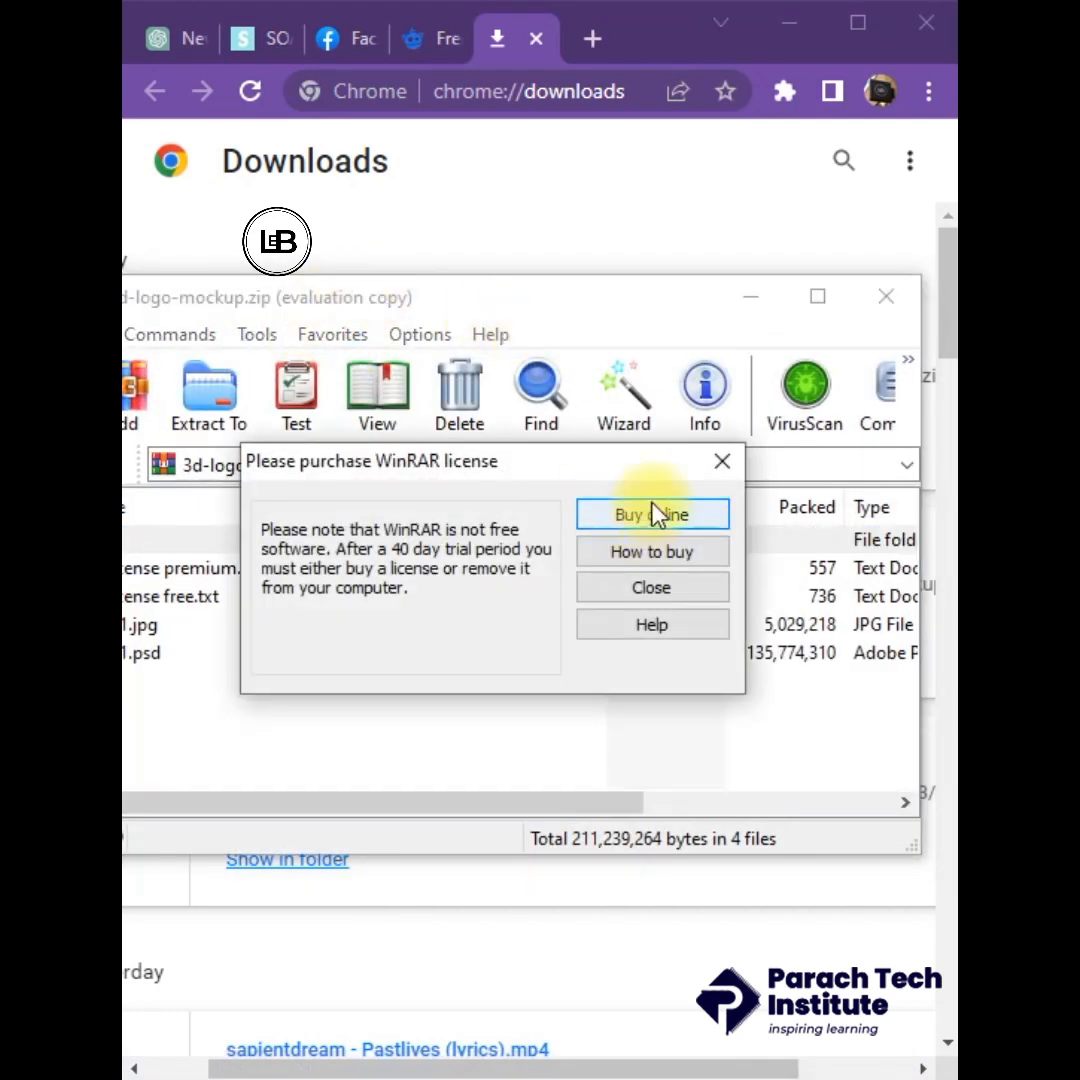
pyautogui.click(712, 463)
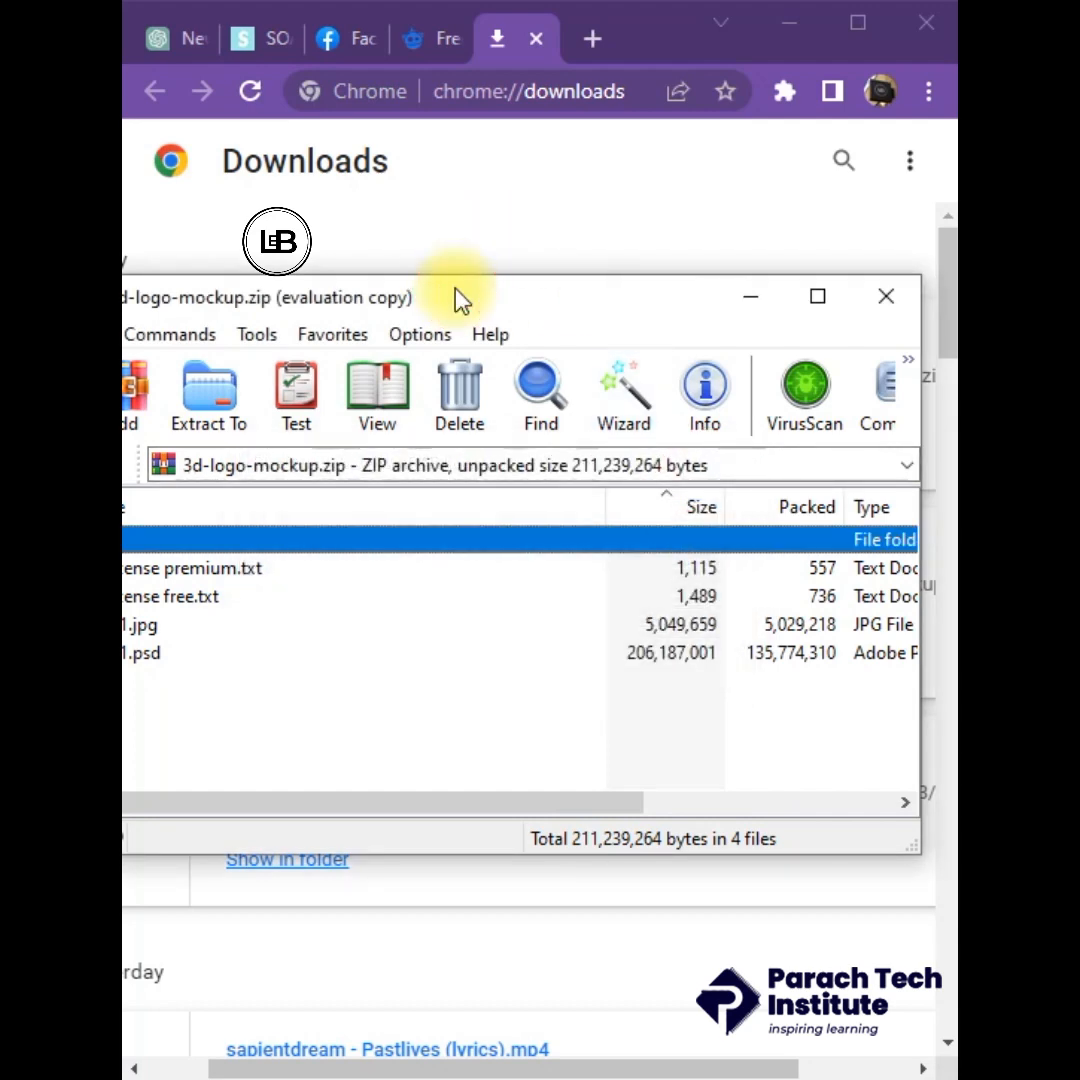
pyautogui.moveTo(463, 297); pyautogui.dragTo(575, 280)
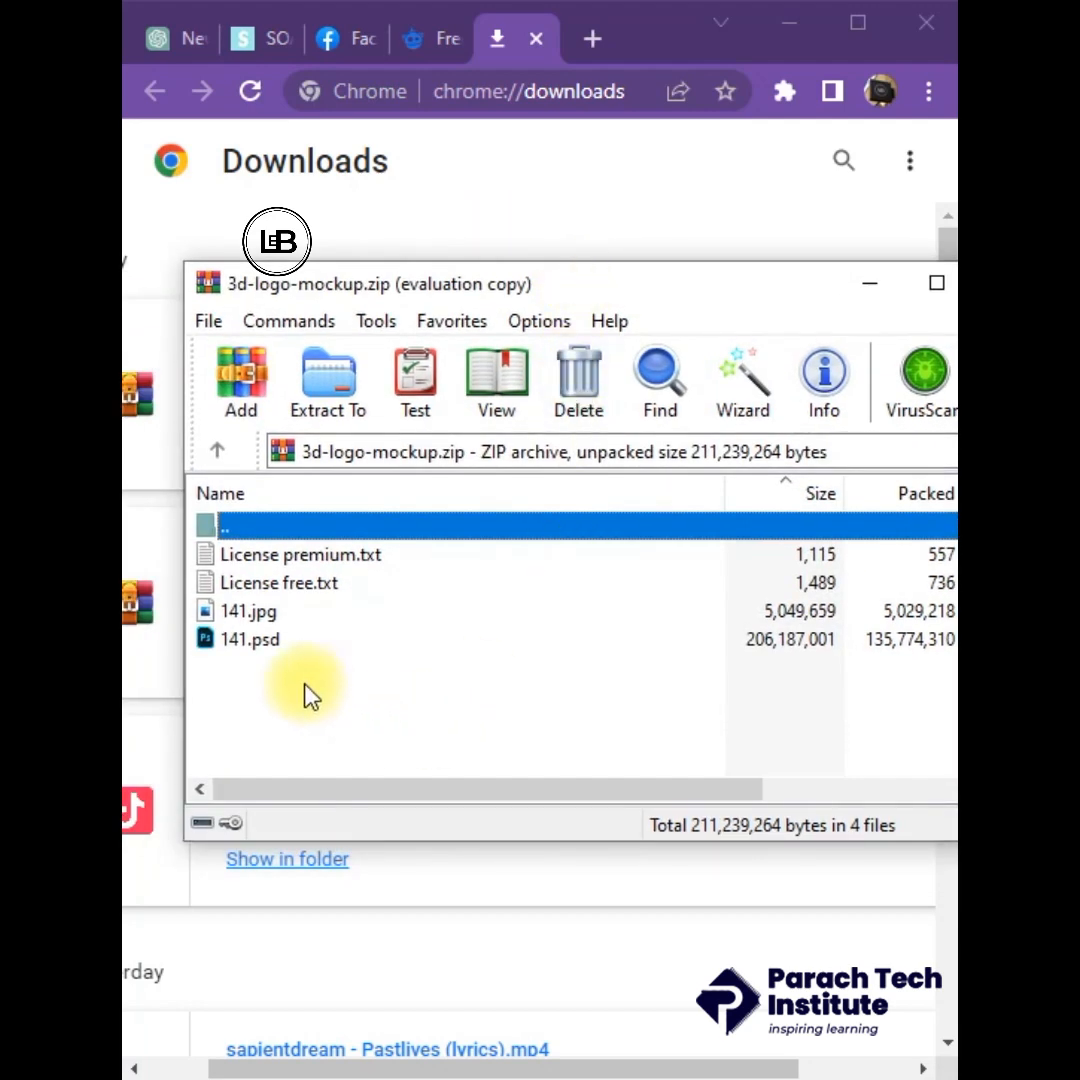
pyautogui.click(252, 643)
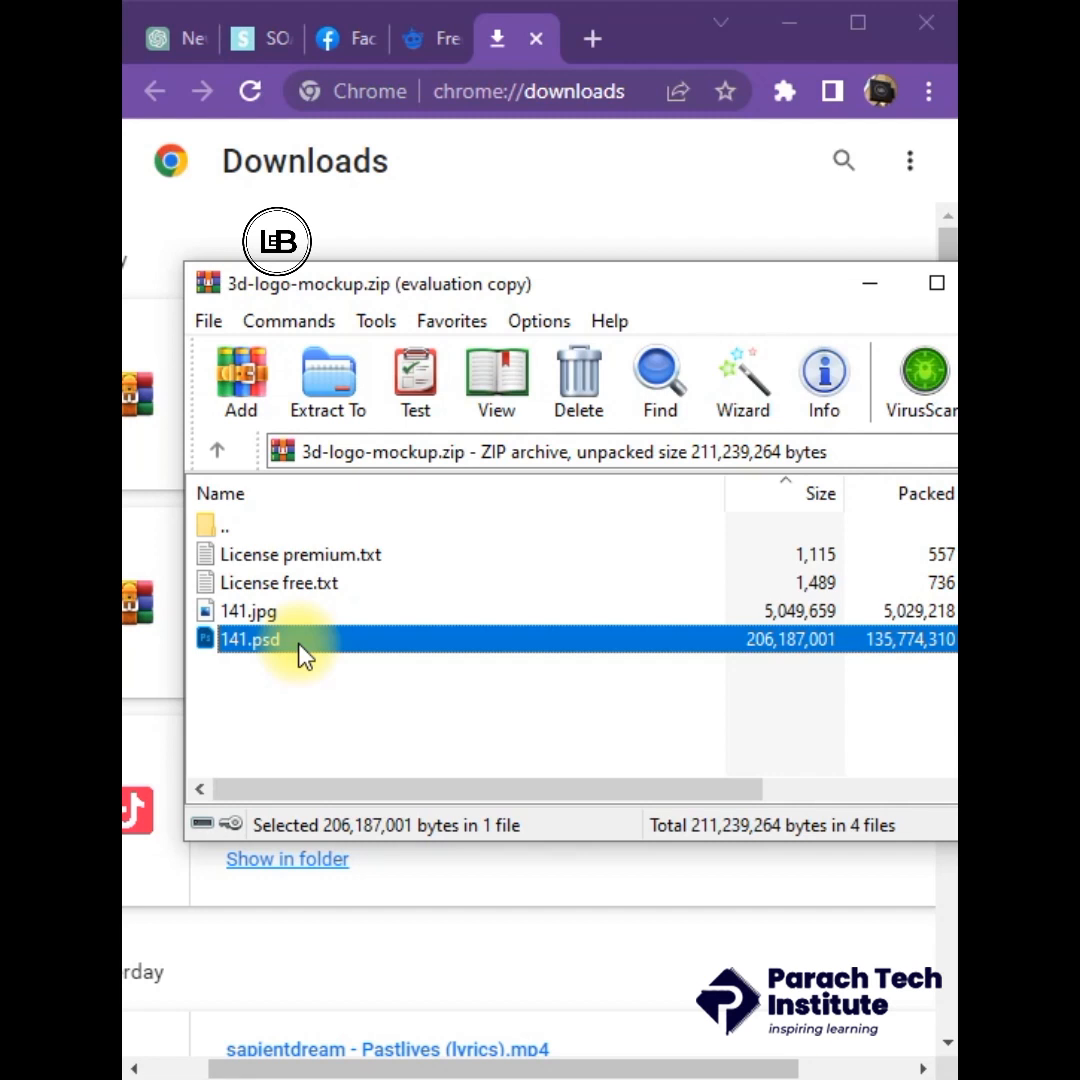
pyautogui.doubleClick(299, 646)
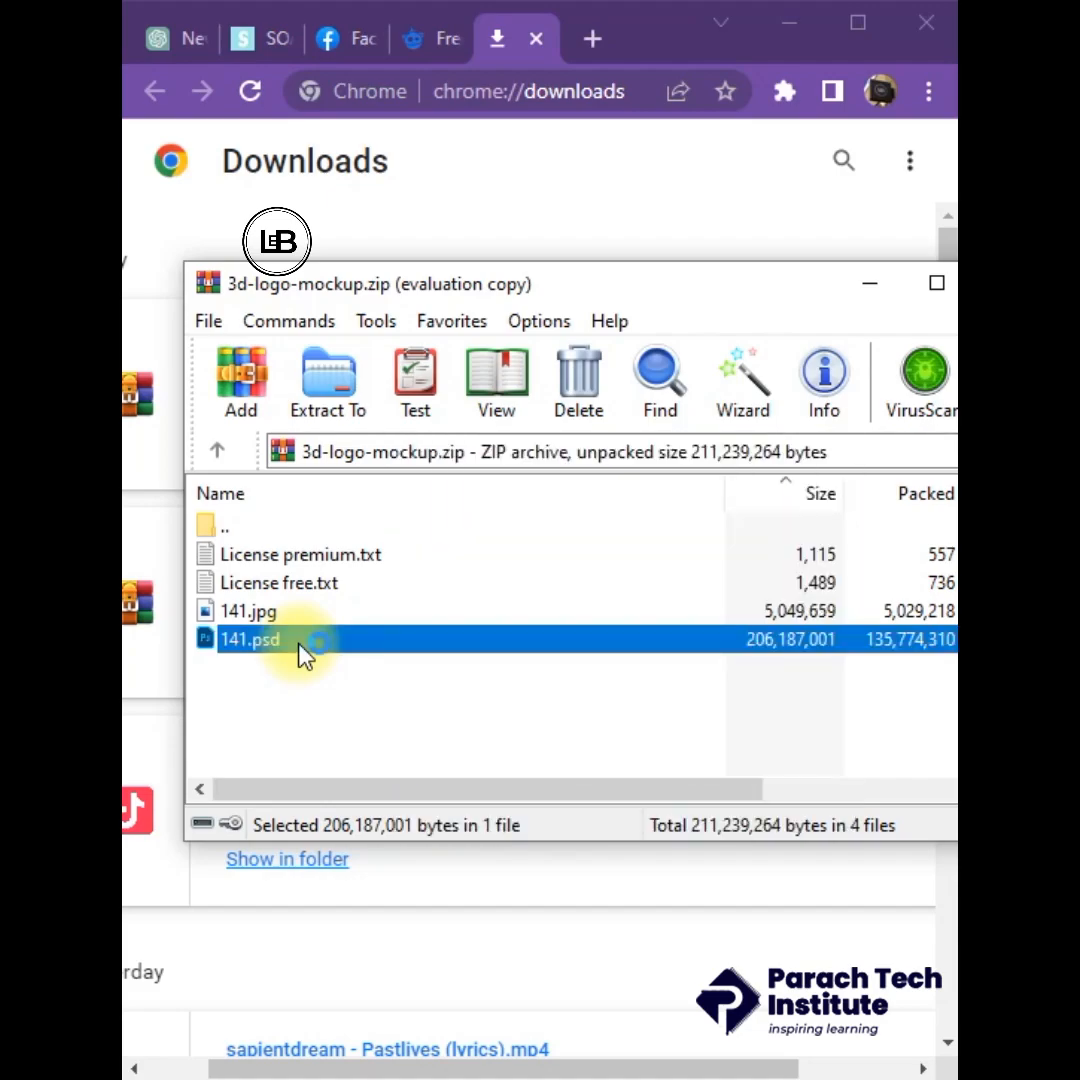
pyautogui.press('space')
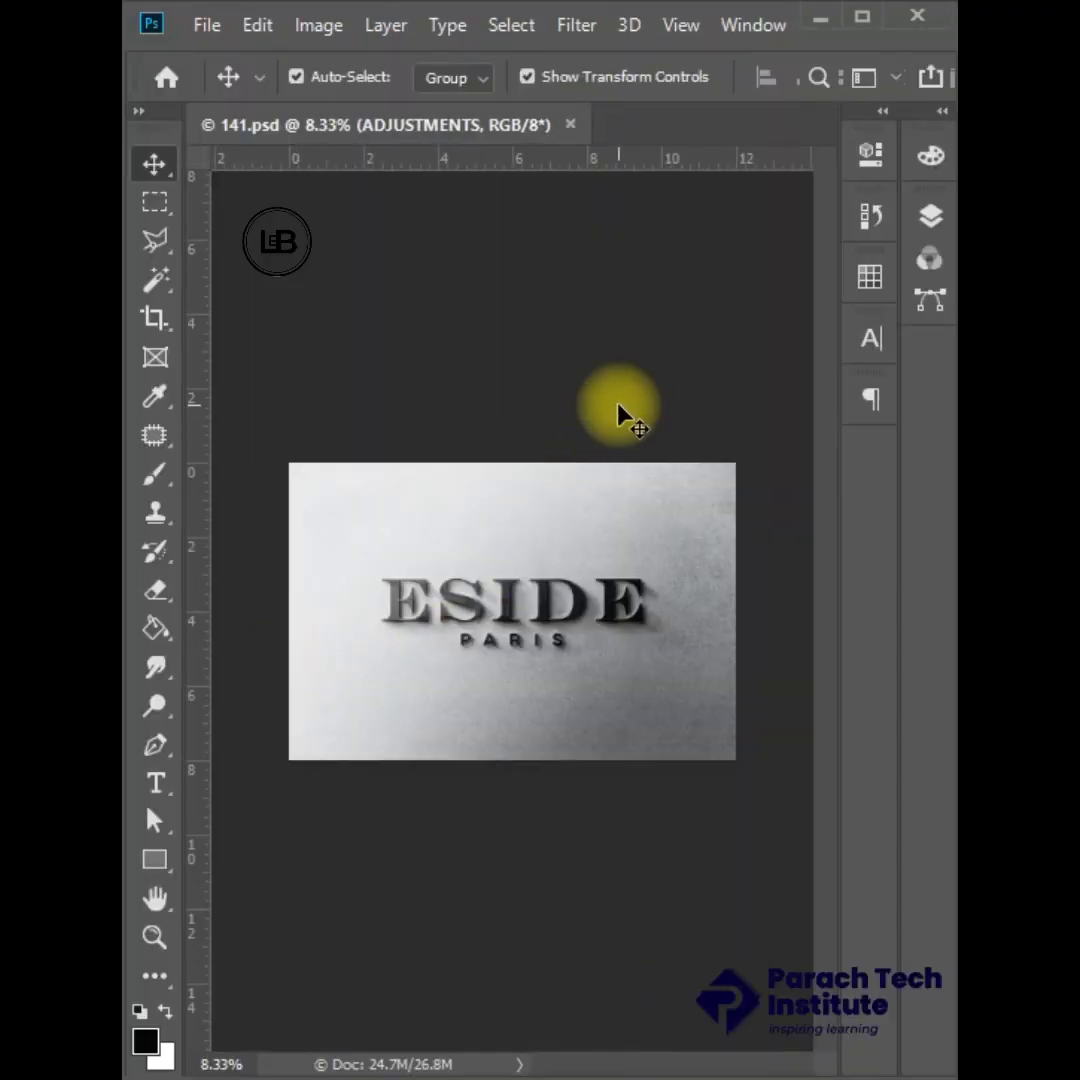
# Open the contents of the REPLACE THIS SCREEN smart object for editing.
pyautogui.scroll(5, 579, 448)
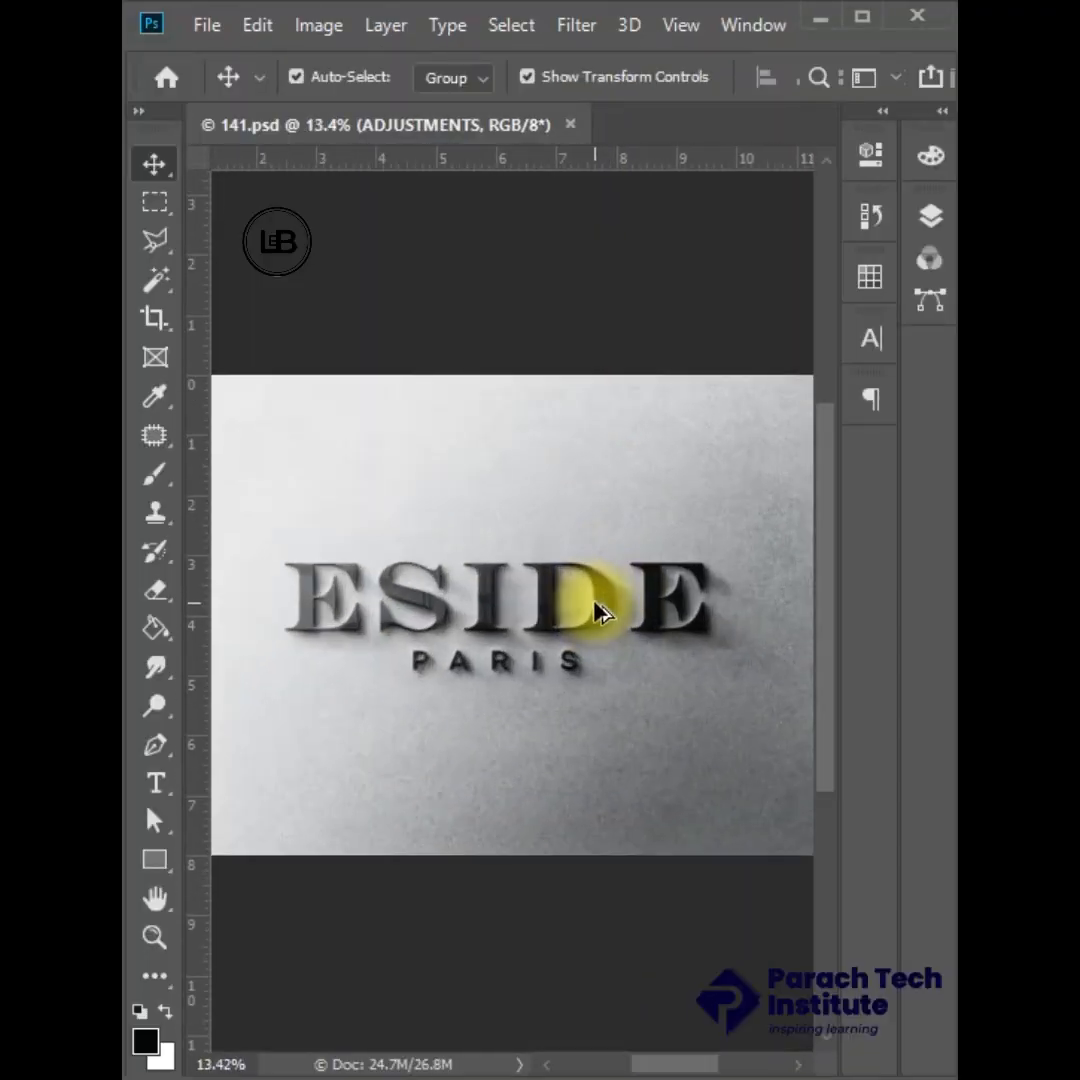
pyautogui.scroll(8, 597, 612)
pyautogui.scroll(-12, 600, 610)
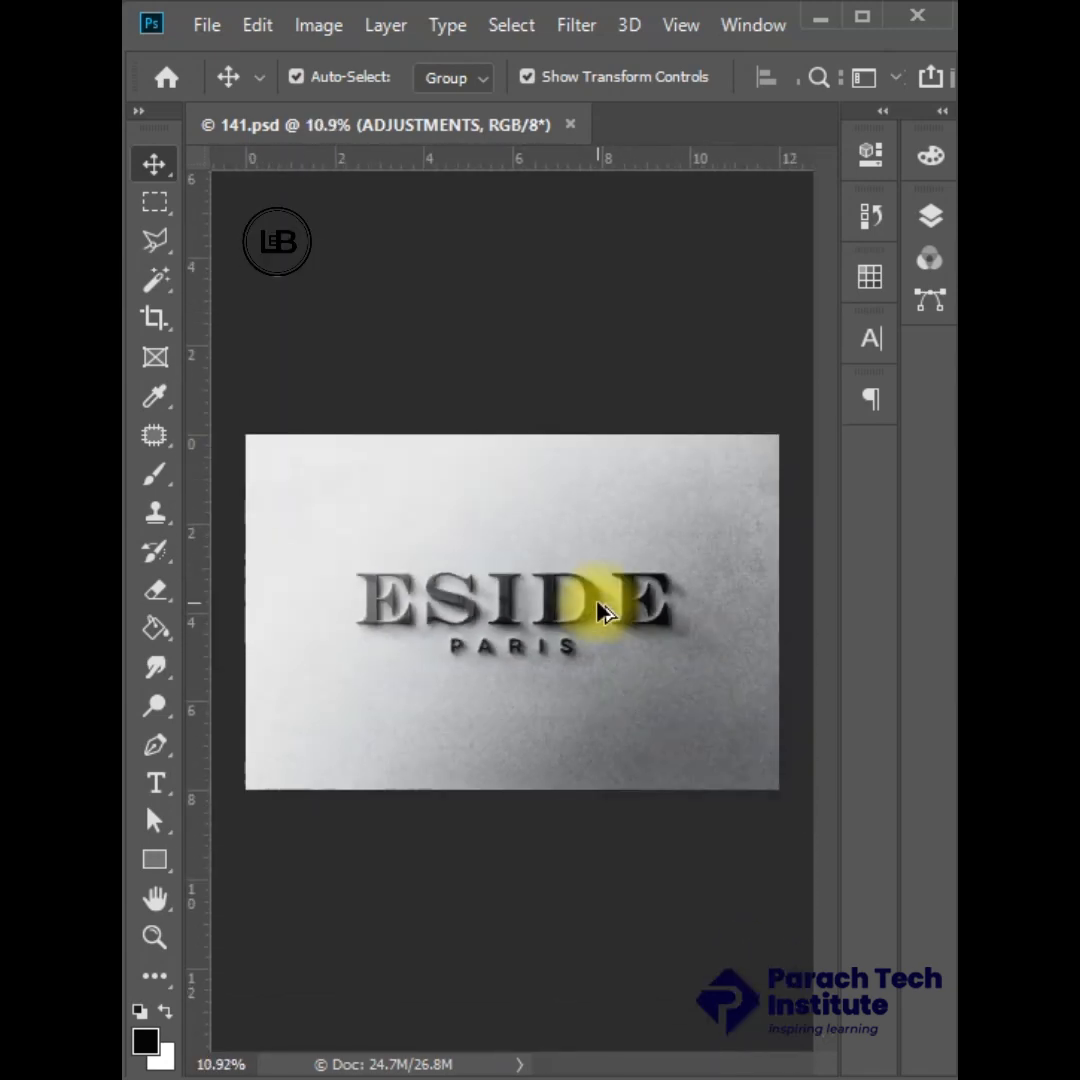
pyautogui.scroll(1, 600, 612)
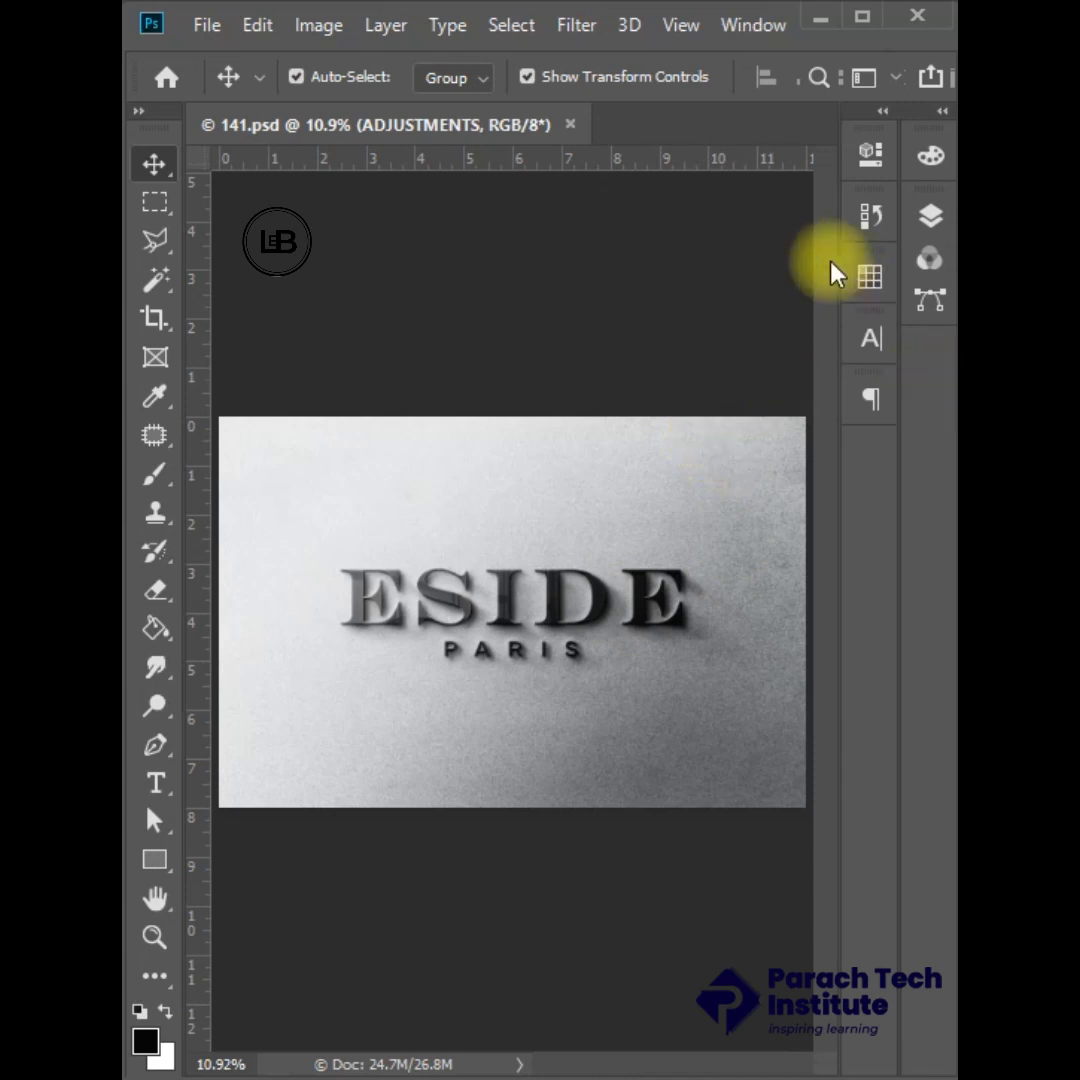
pyautogui.click(935, 225)
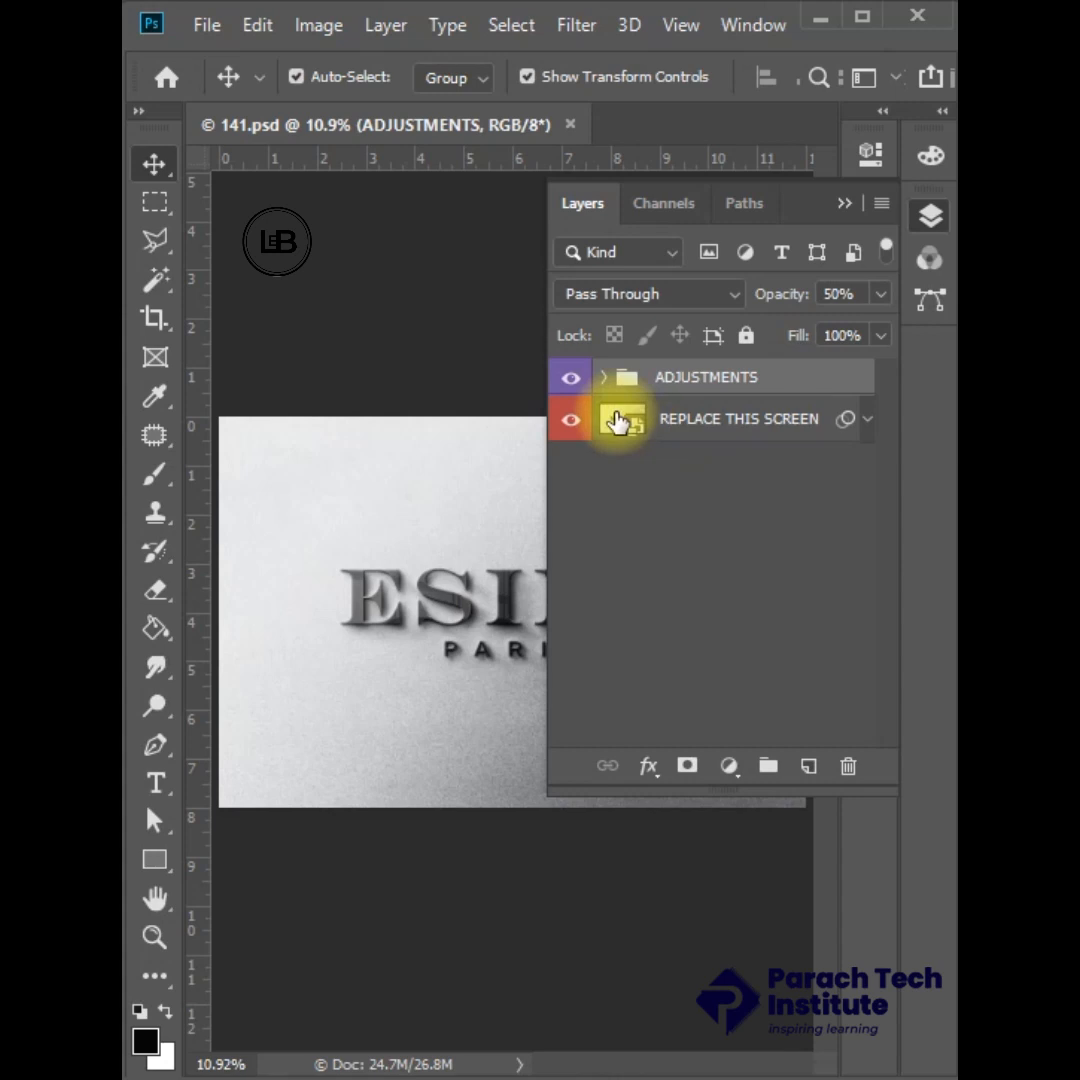
pyautogui.doubleClick(618, 422)
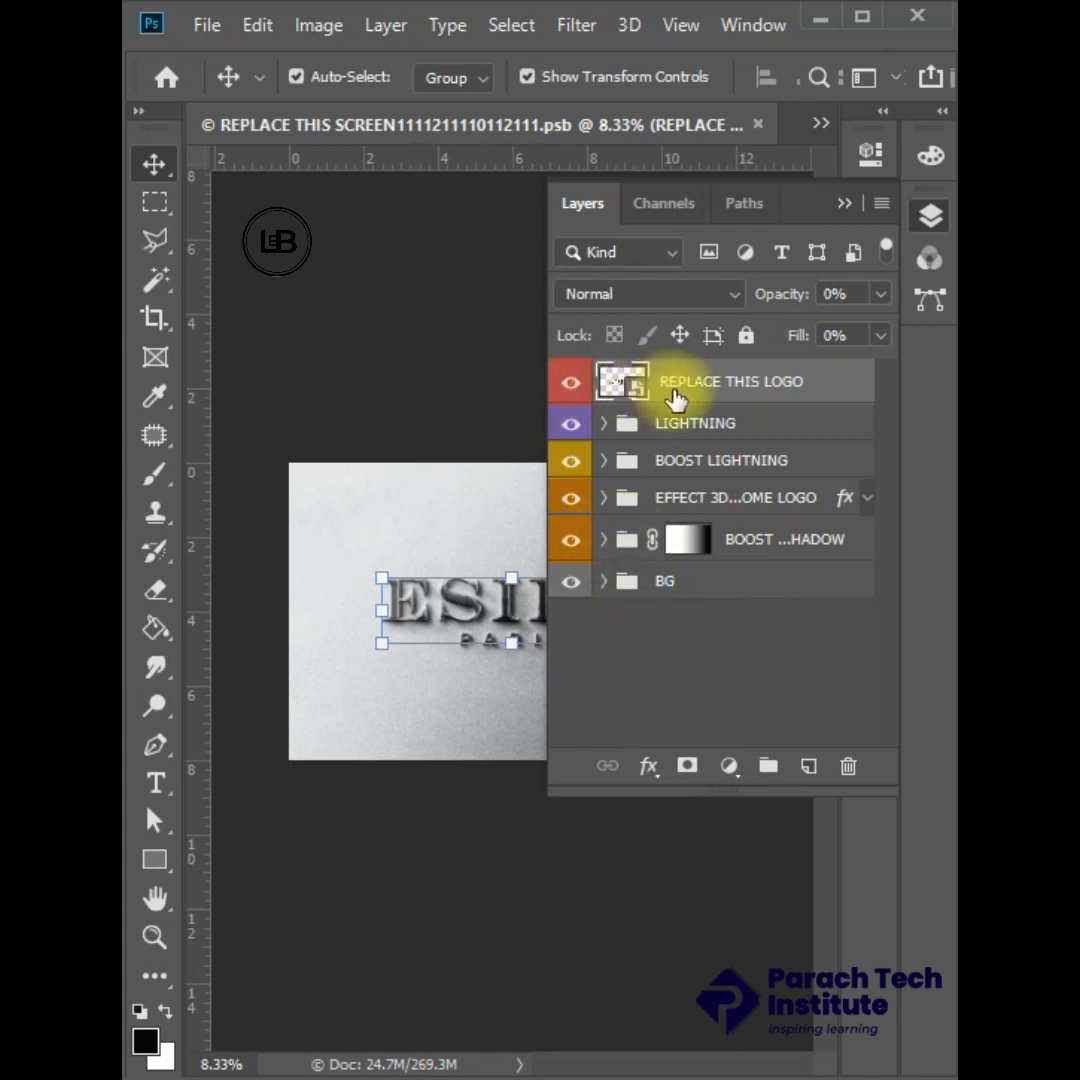
# Open the contents of the REPLACE THIS LOGO smart object for editing.
pyautogui.click(930, 218)
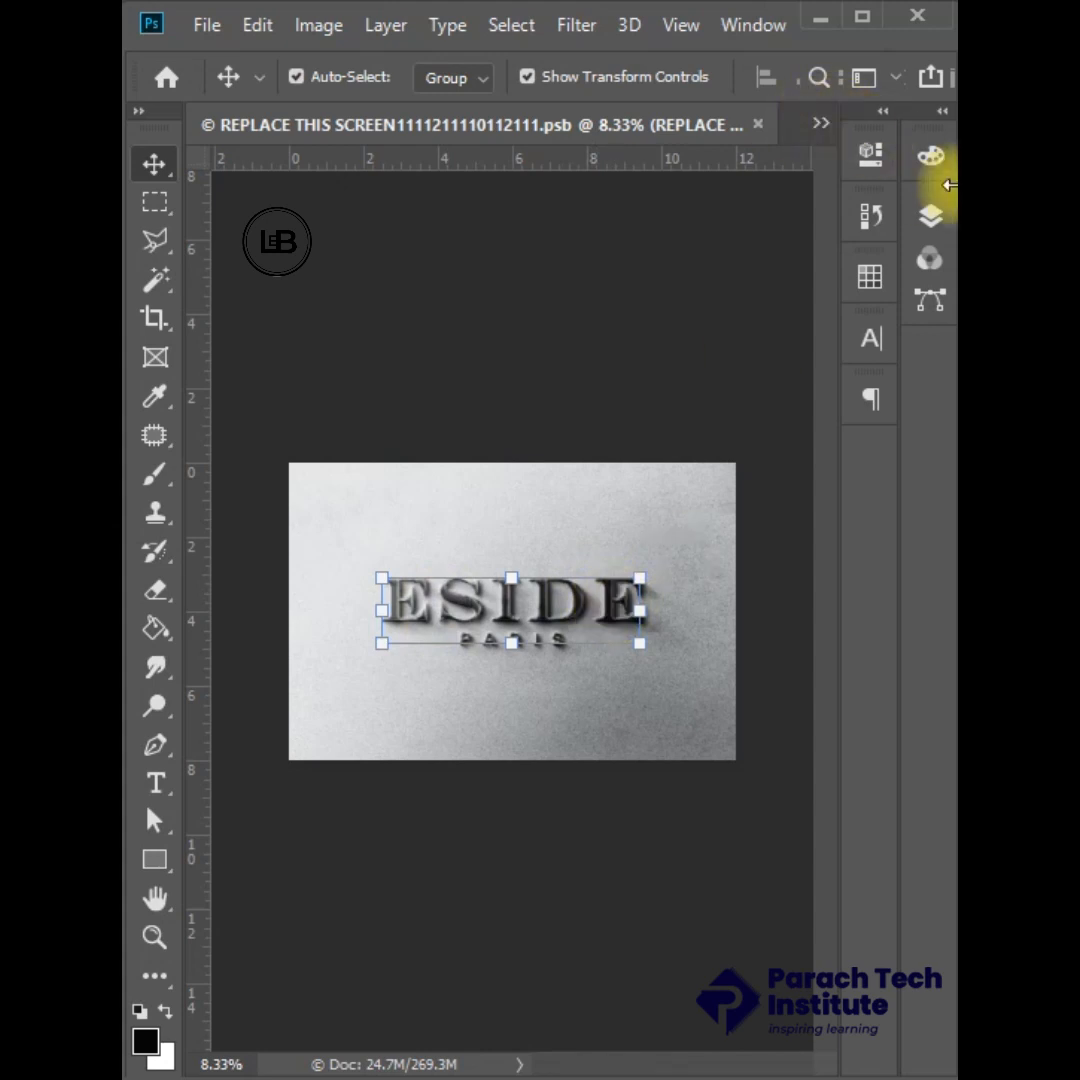
pyautogui.click(932, 222)
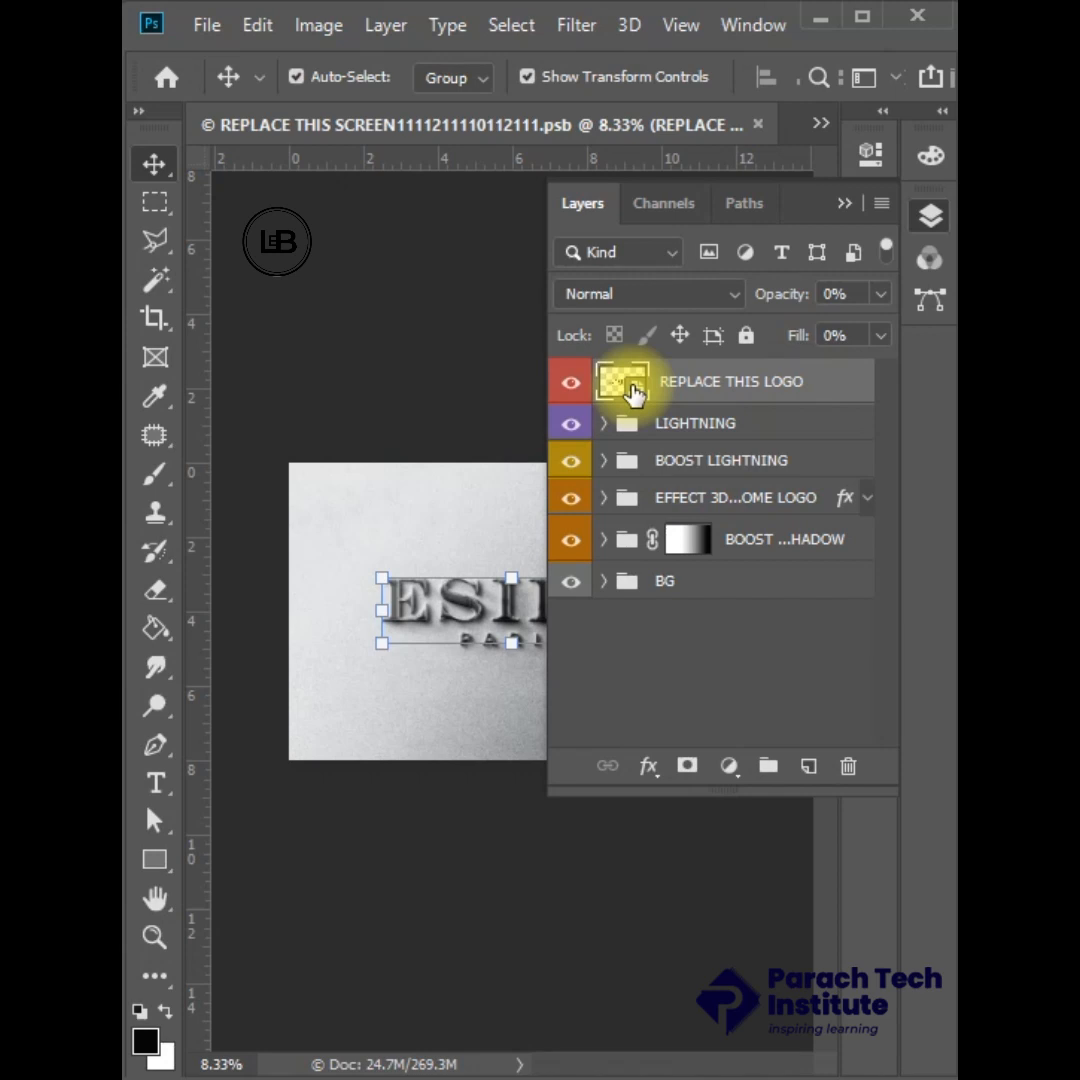
pyautogui.doubleClick(631, 388)
pyautogui.click(930, 218)
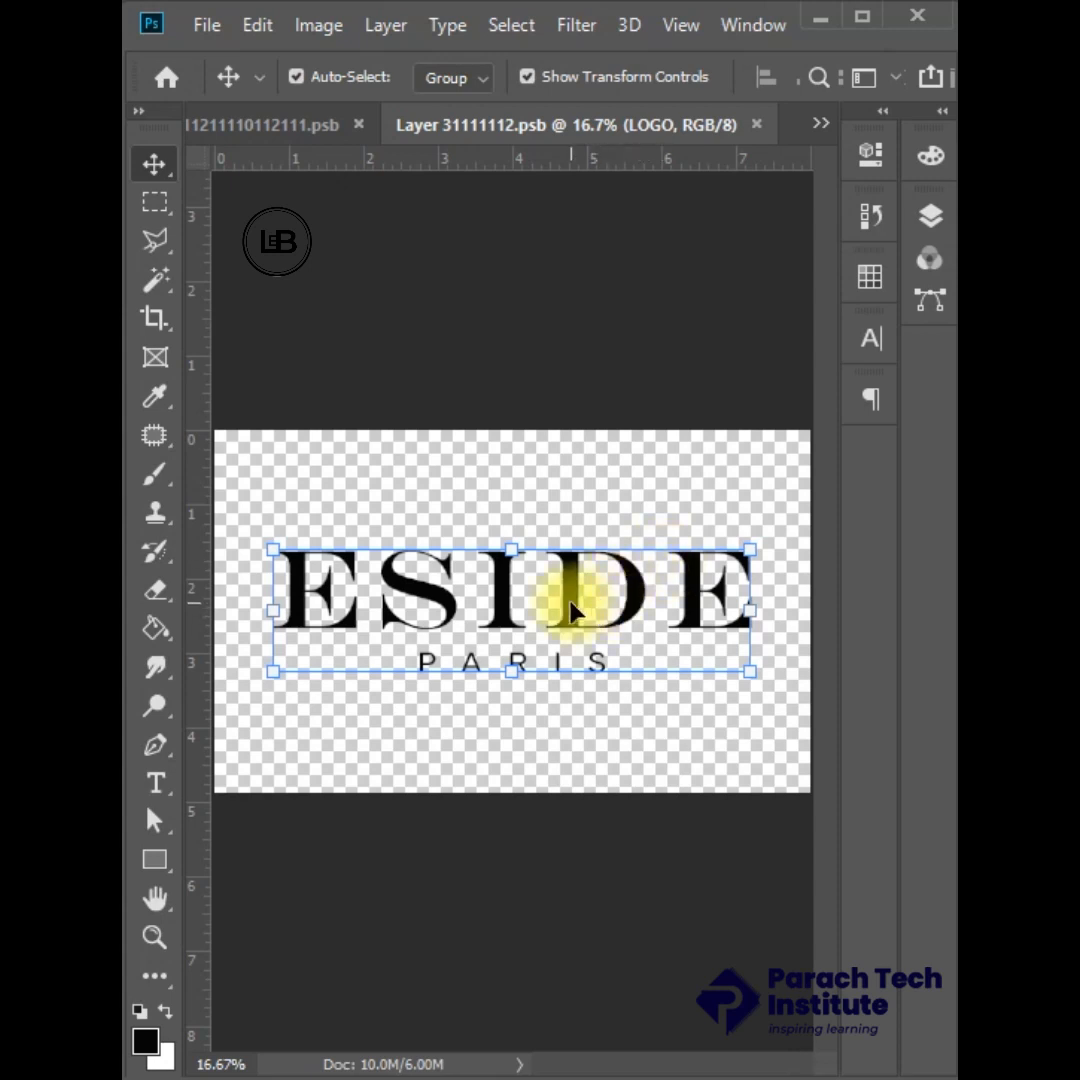
# Hide the existing LOGO layer and place the Artboard 1 image from the Desktop 1x folder as an embedded object.
pyautogui.click(918, 218)
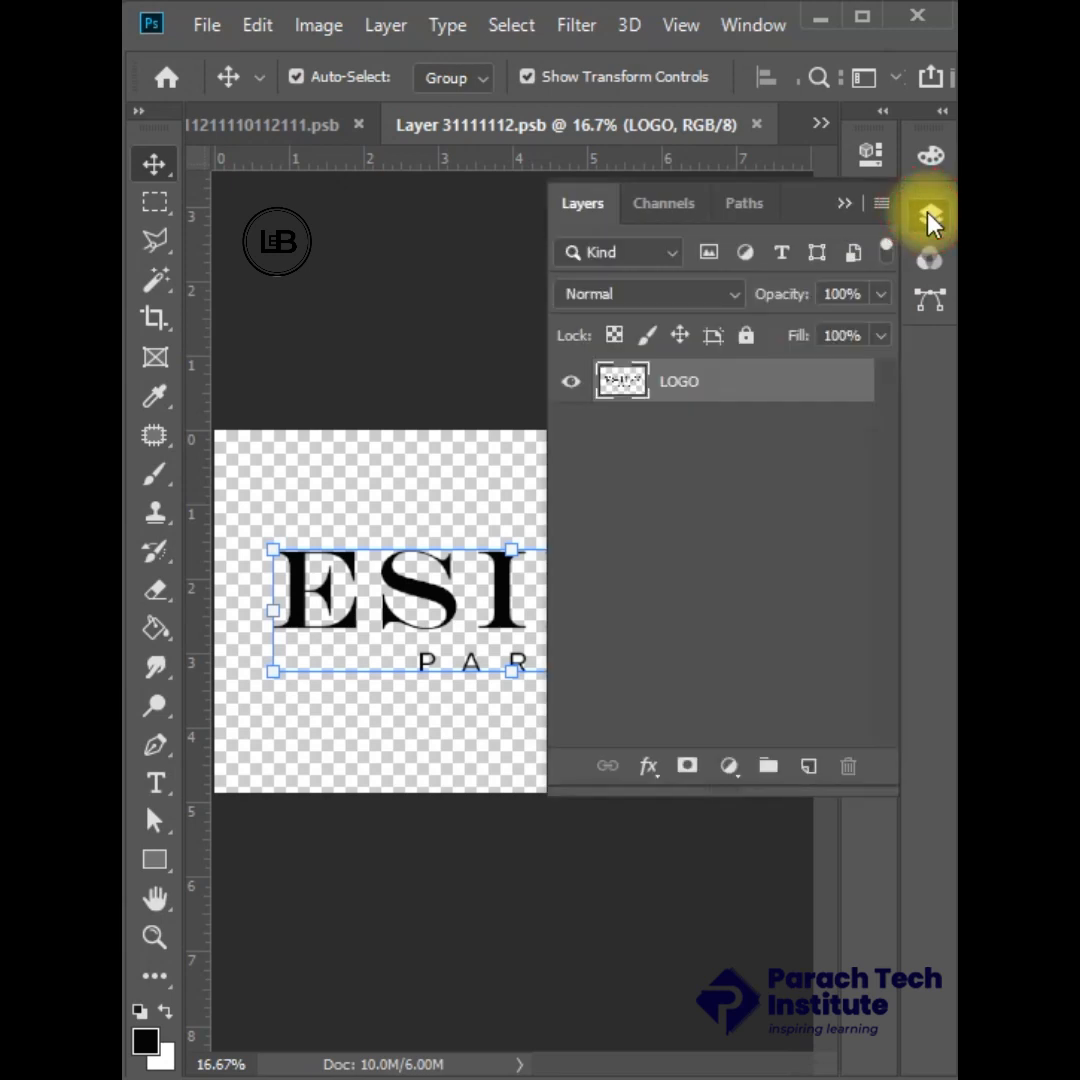
pyautogui.click(569, 382)
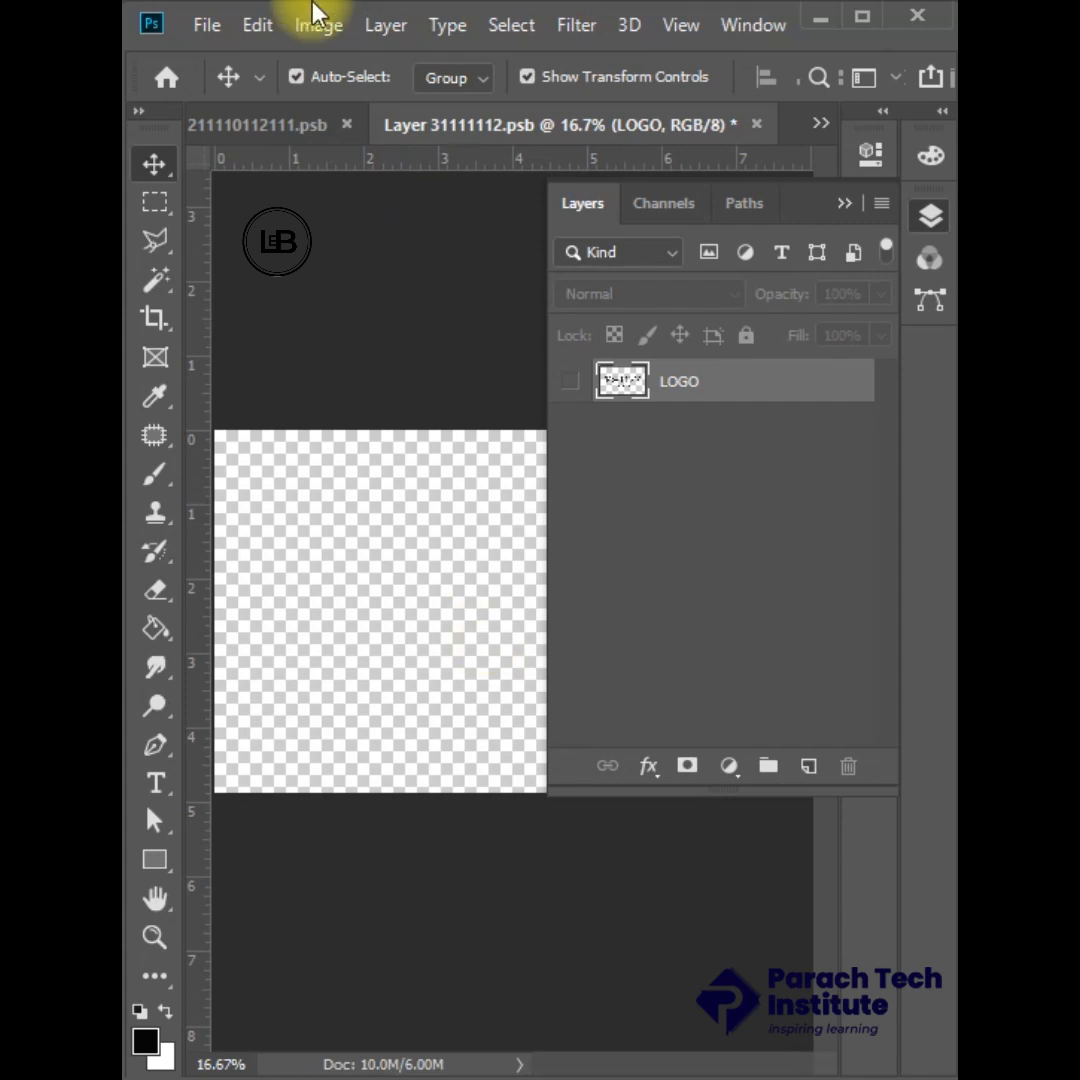
pyautogui.click(226, 27)
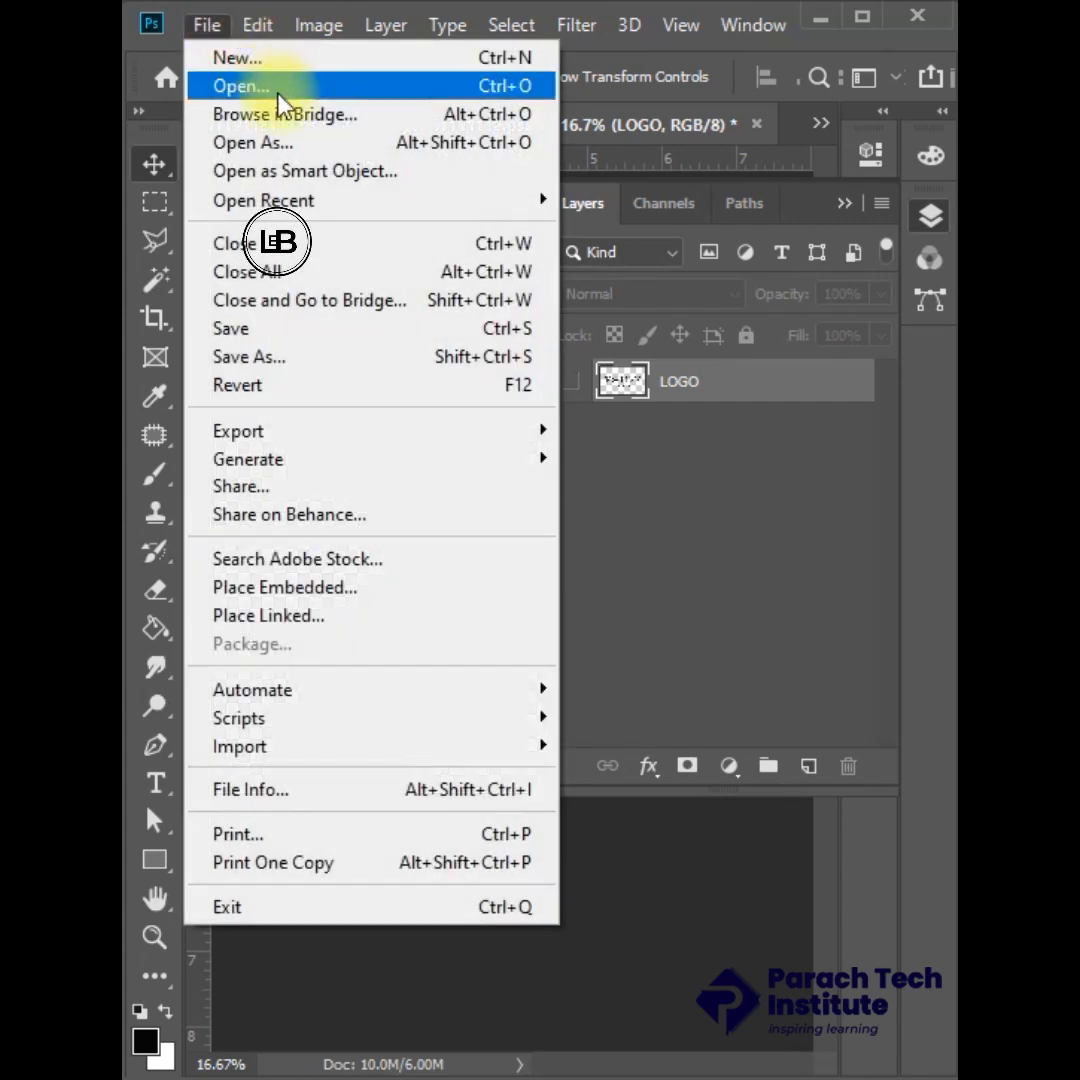
pyautogui.click(347, 600)
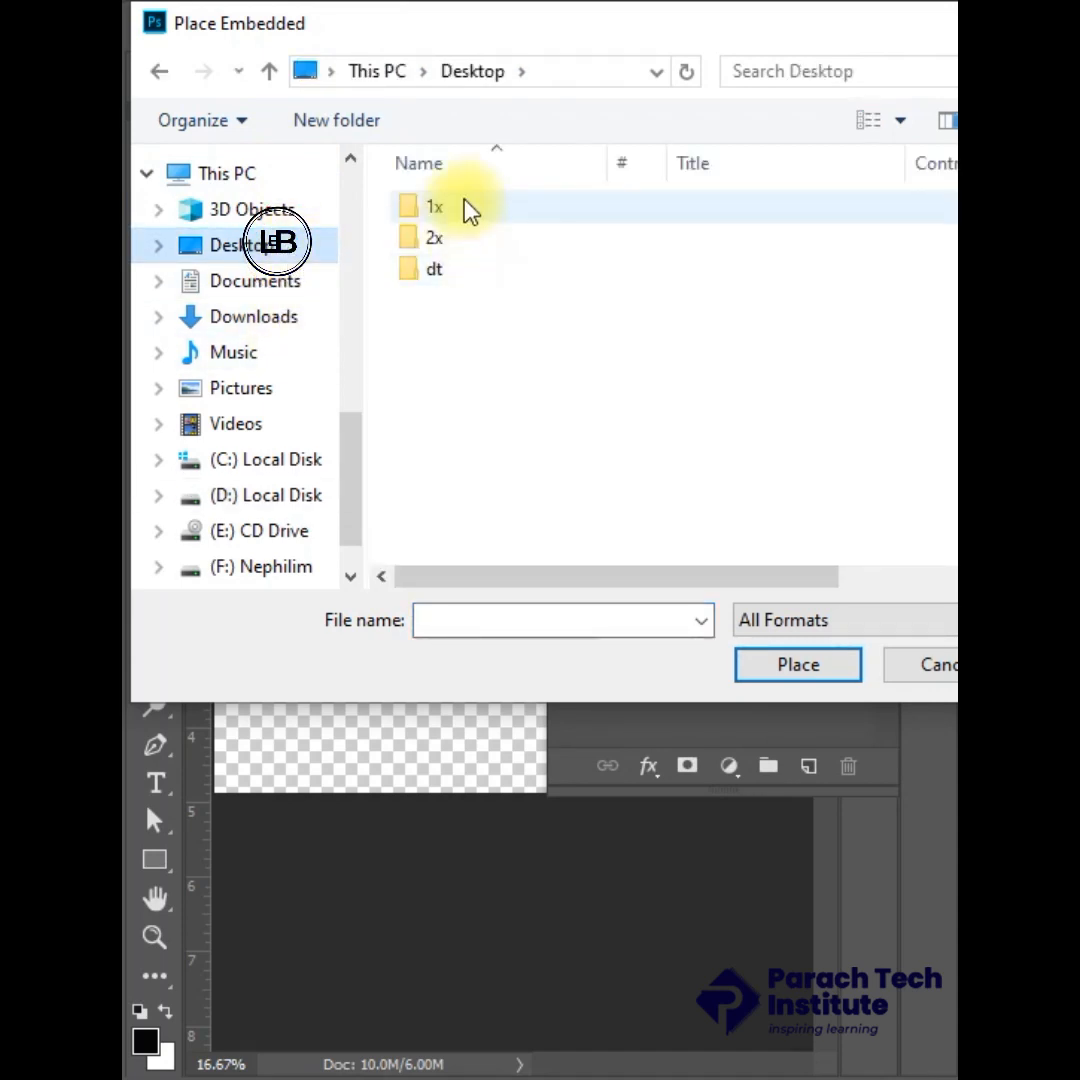
pyautogui.click(465, 207)
pyautogui.doubleClick(465, 207)
pyautogui.click(446, 262)
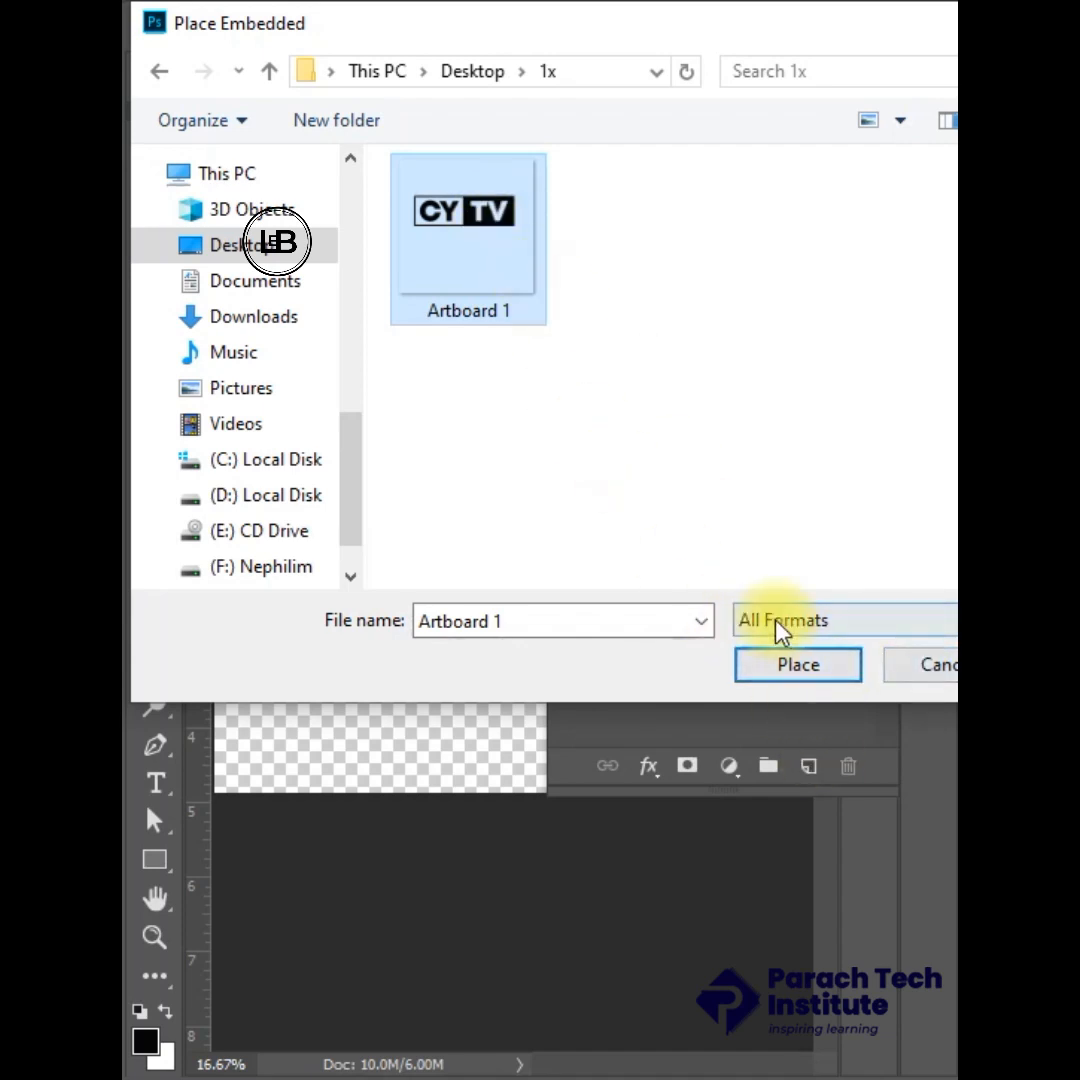
pyautogui.click(798, 668)
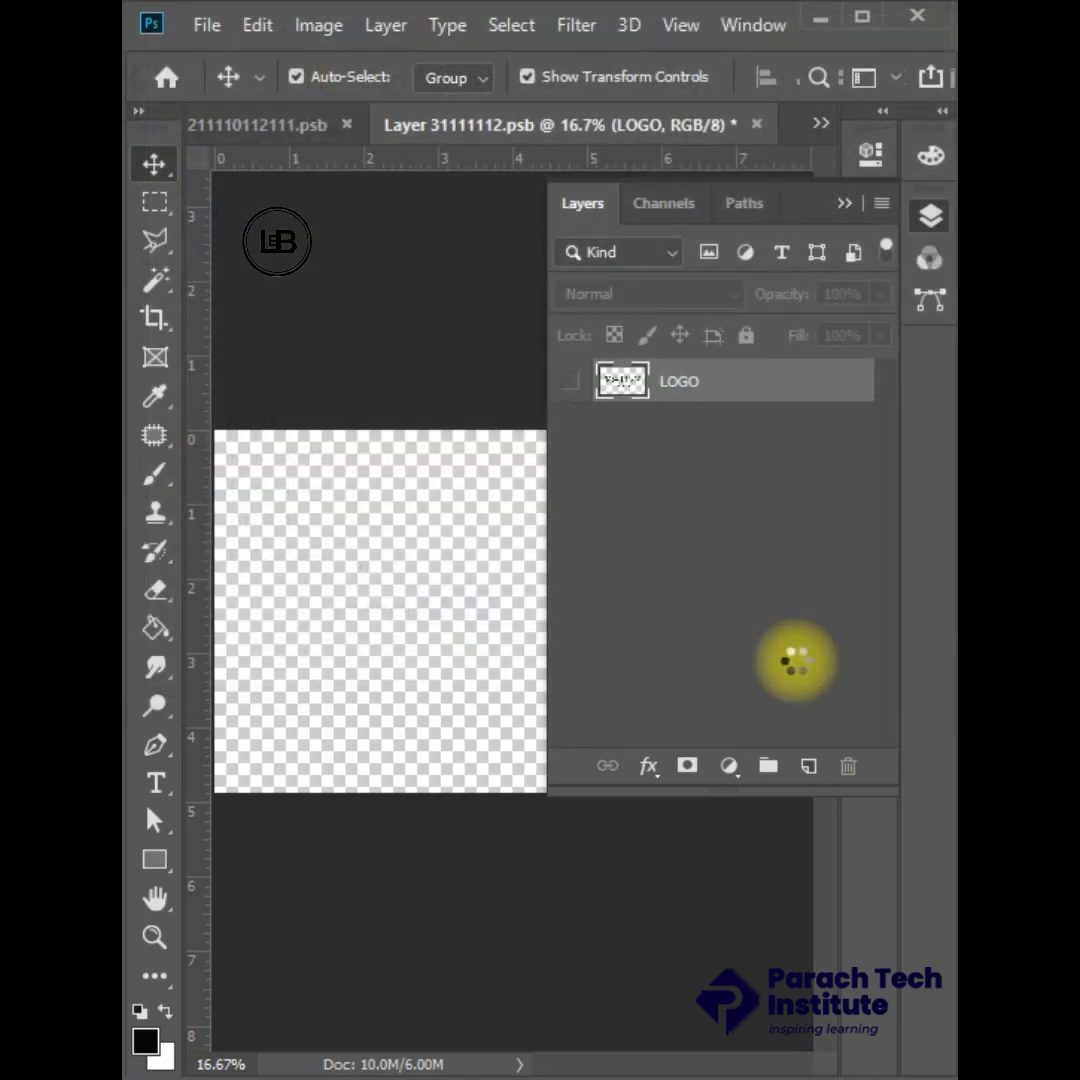
pyautogui.click(925, 226)
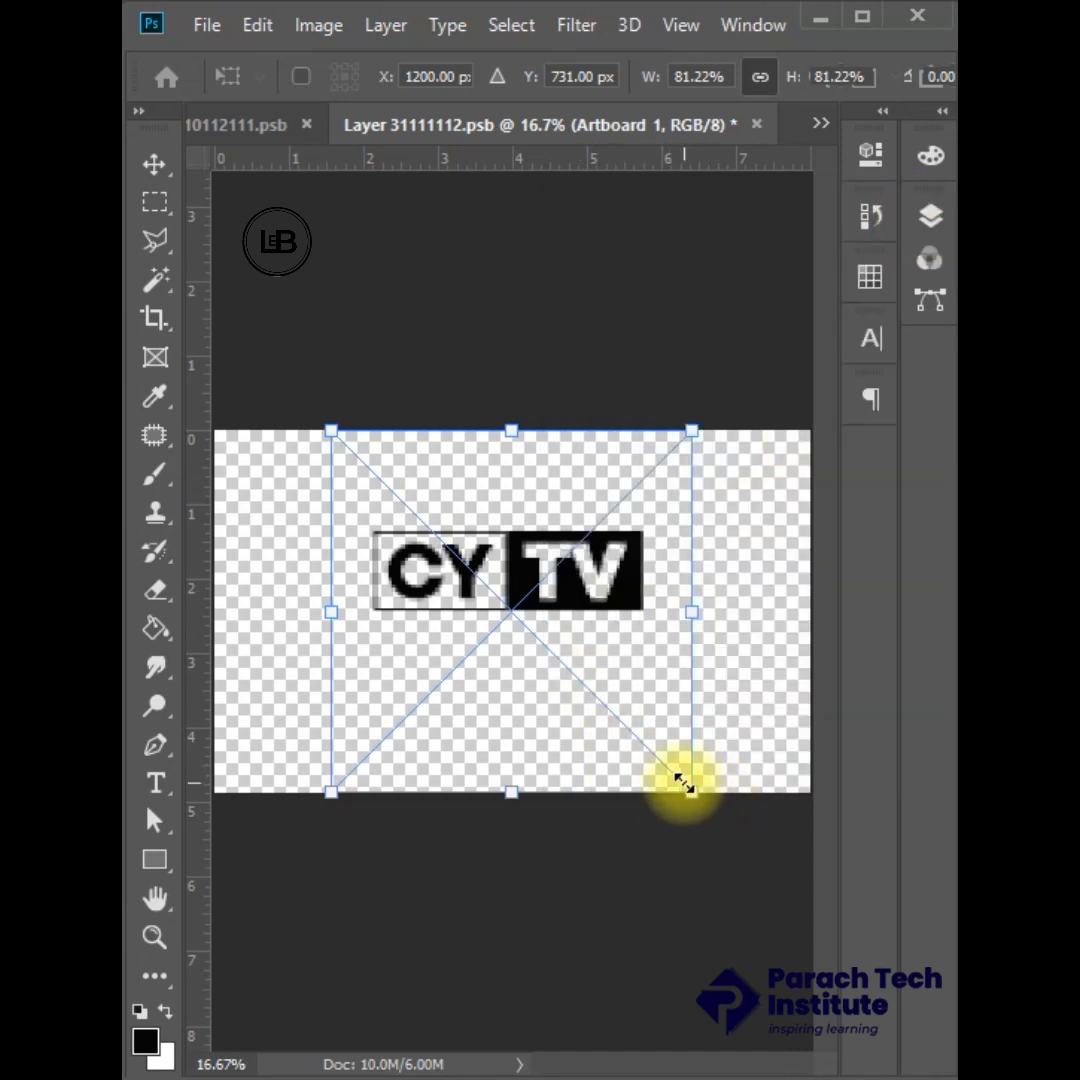
# Enlarge the placed CY TV logo to about 126% and centre it on the transparent canvas.
pyautogui.moveTo(697, 791); pyautogui.dragTo(822, 897)
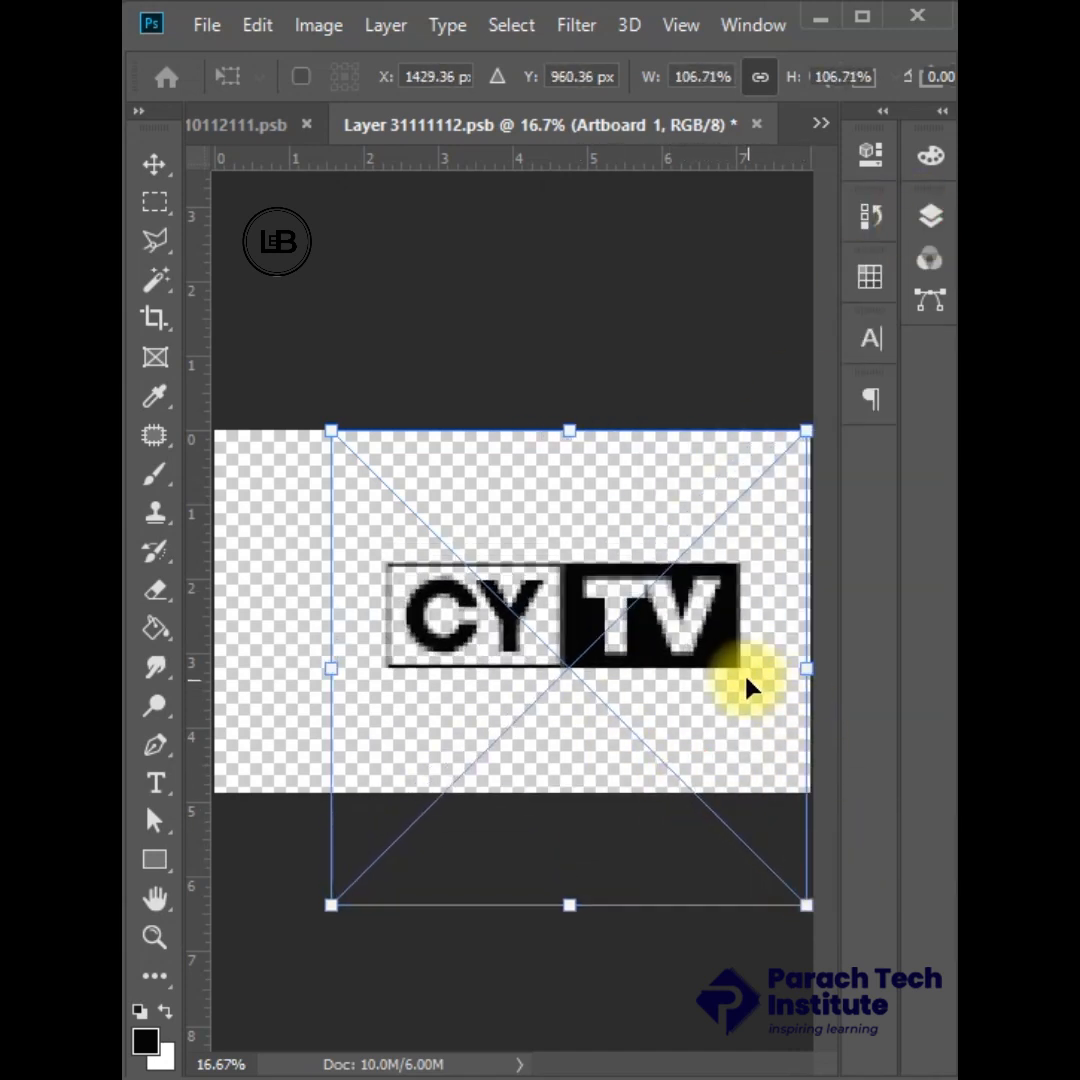
pyautogui.moveTo(728, 660); pyautogui.dragTo(673, 665)
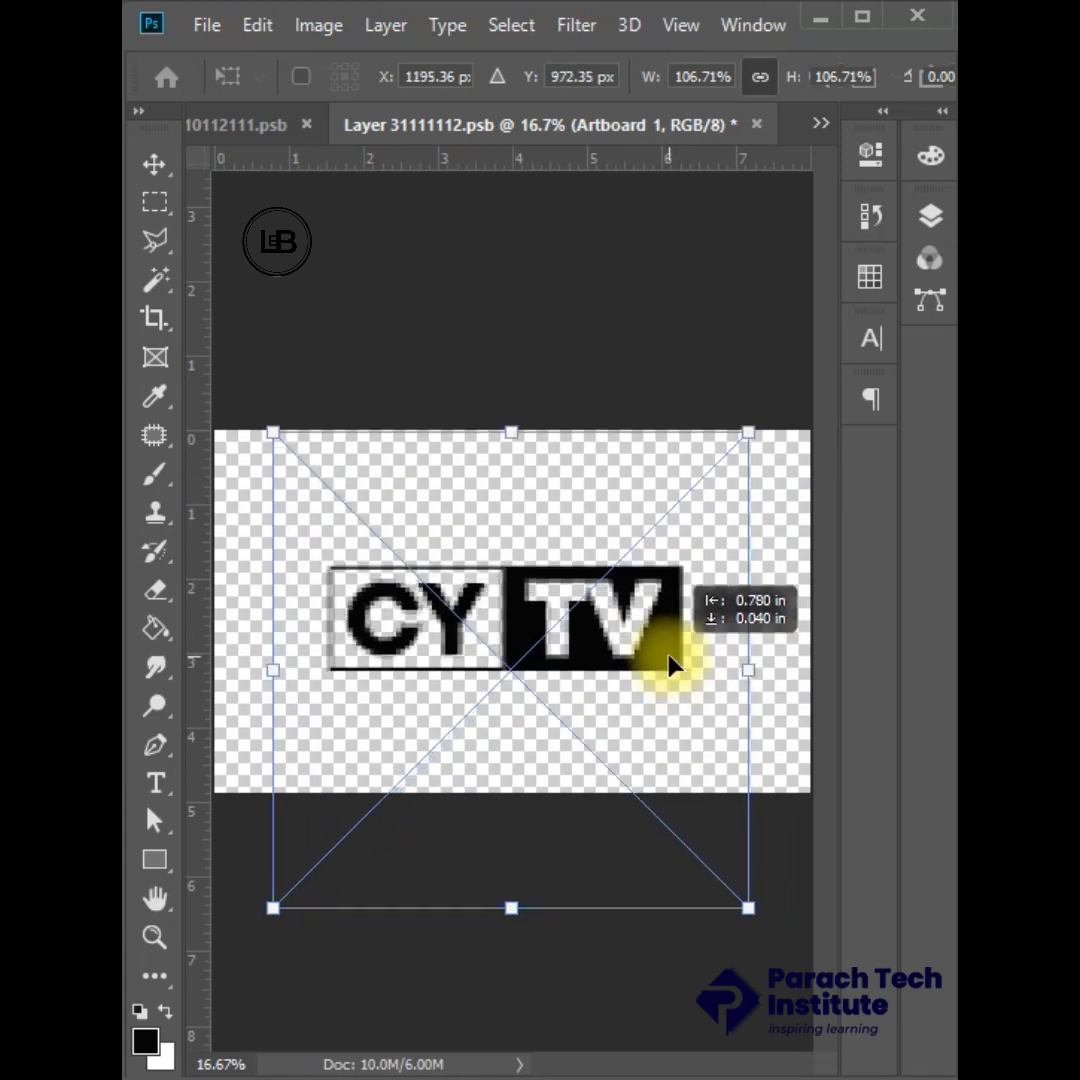
pyautogui.moveTo(757, 676); pyautogui.dragTo(838, 690)
pyautogui.moveTo(729, 655); pyautogui.dragTo(688, 651)
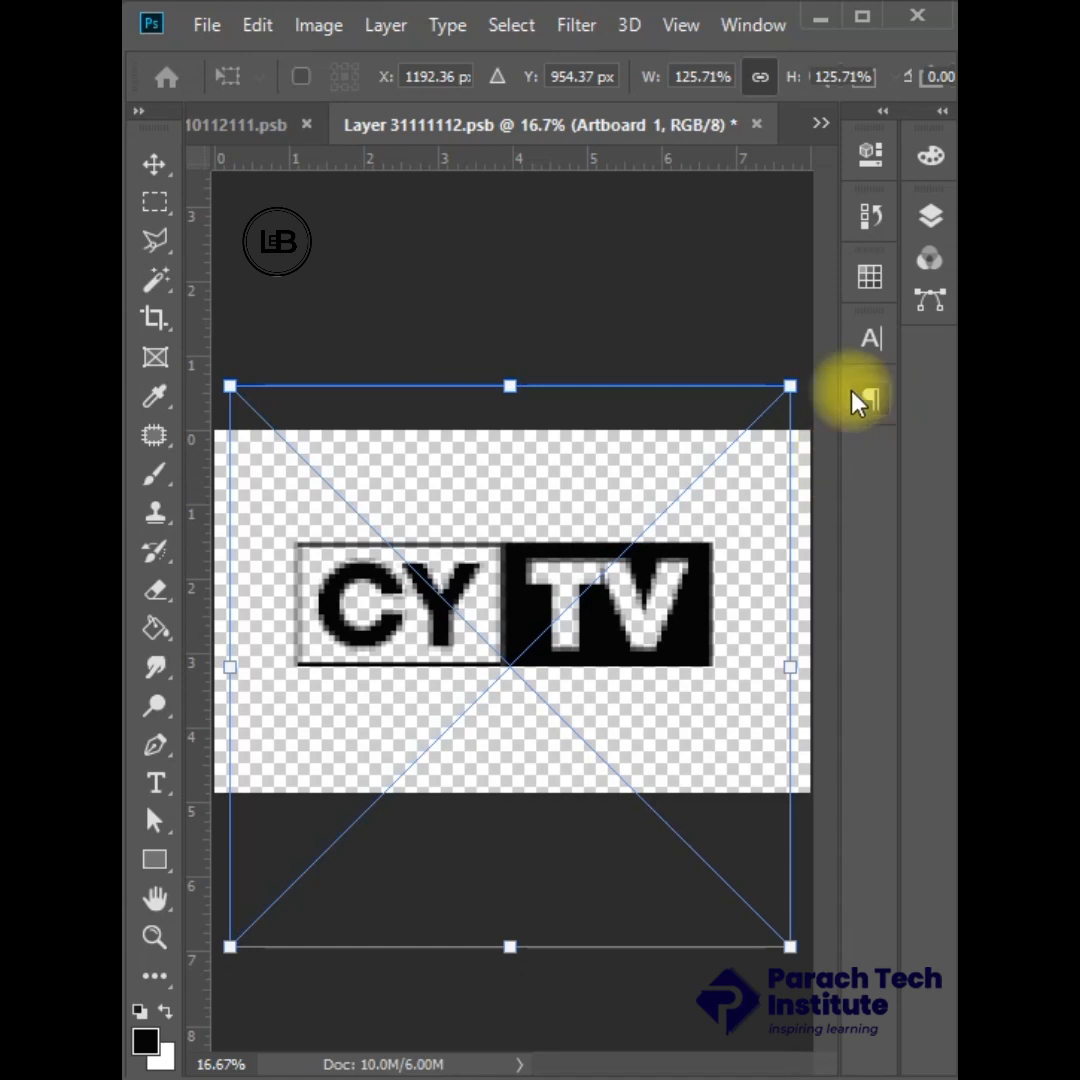
pyautogui.press('Return')
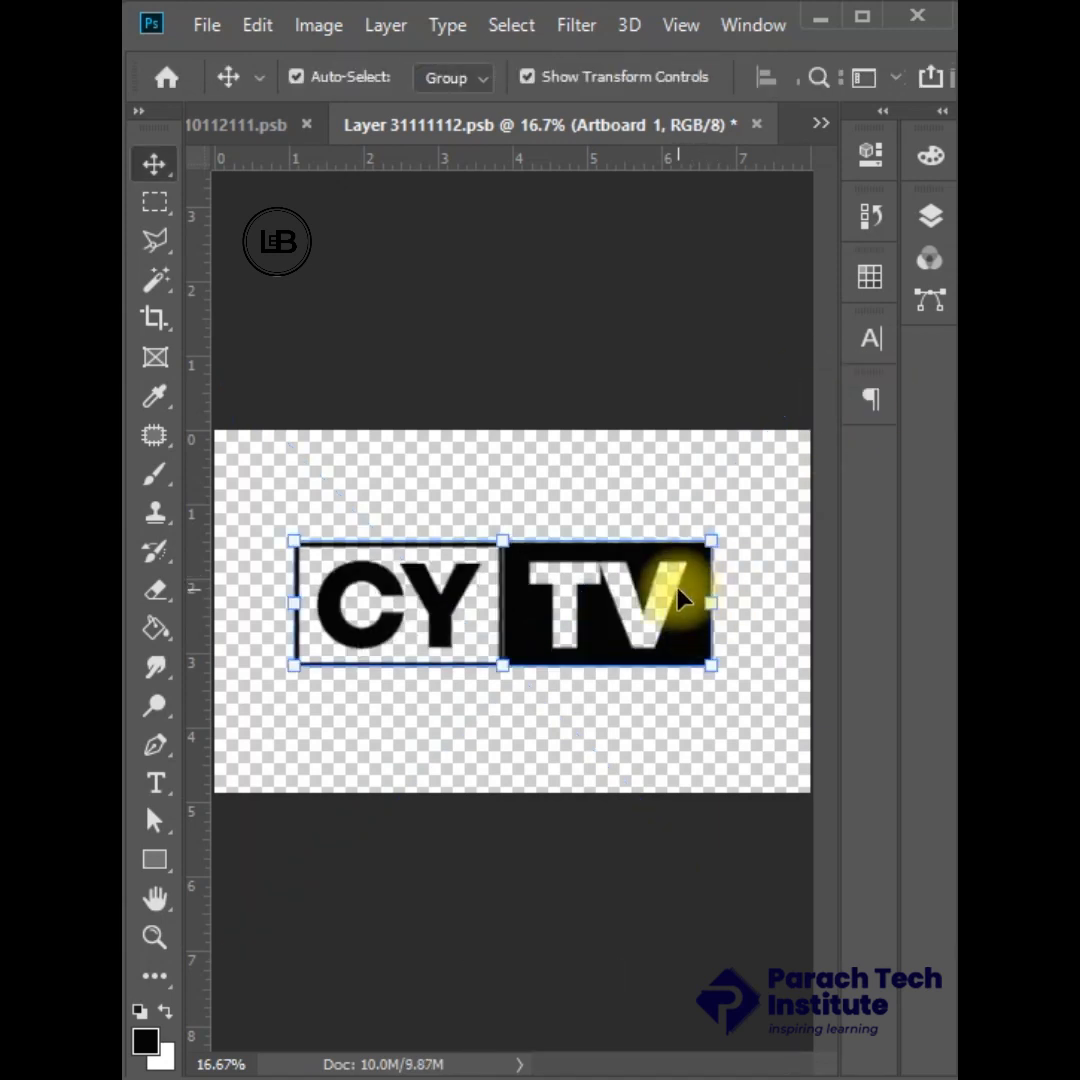
pyautogui.click(650, 320)
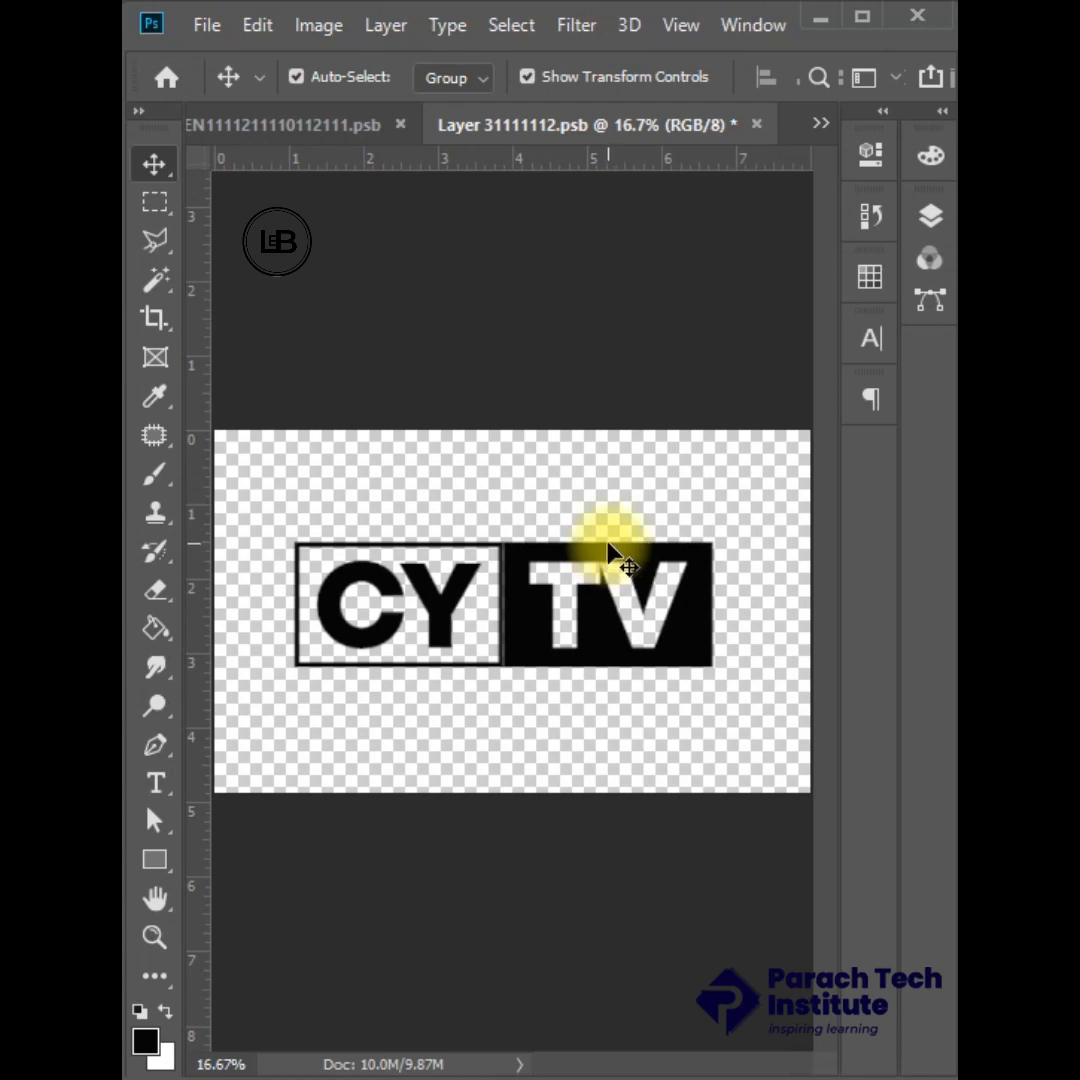
# Save the edited logo document and switch to the REPLACE THIS SCREEN document.
pyautogui.click(205, 27)
pyautogui.click(276, 328)
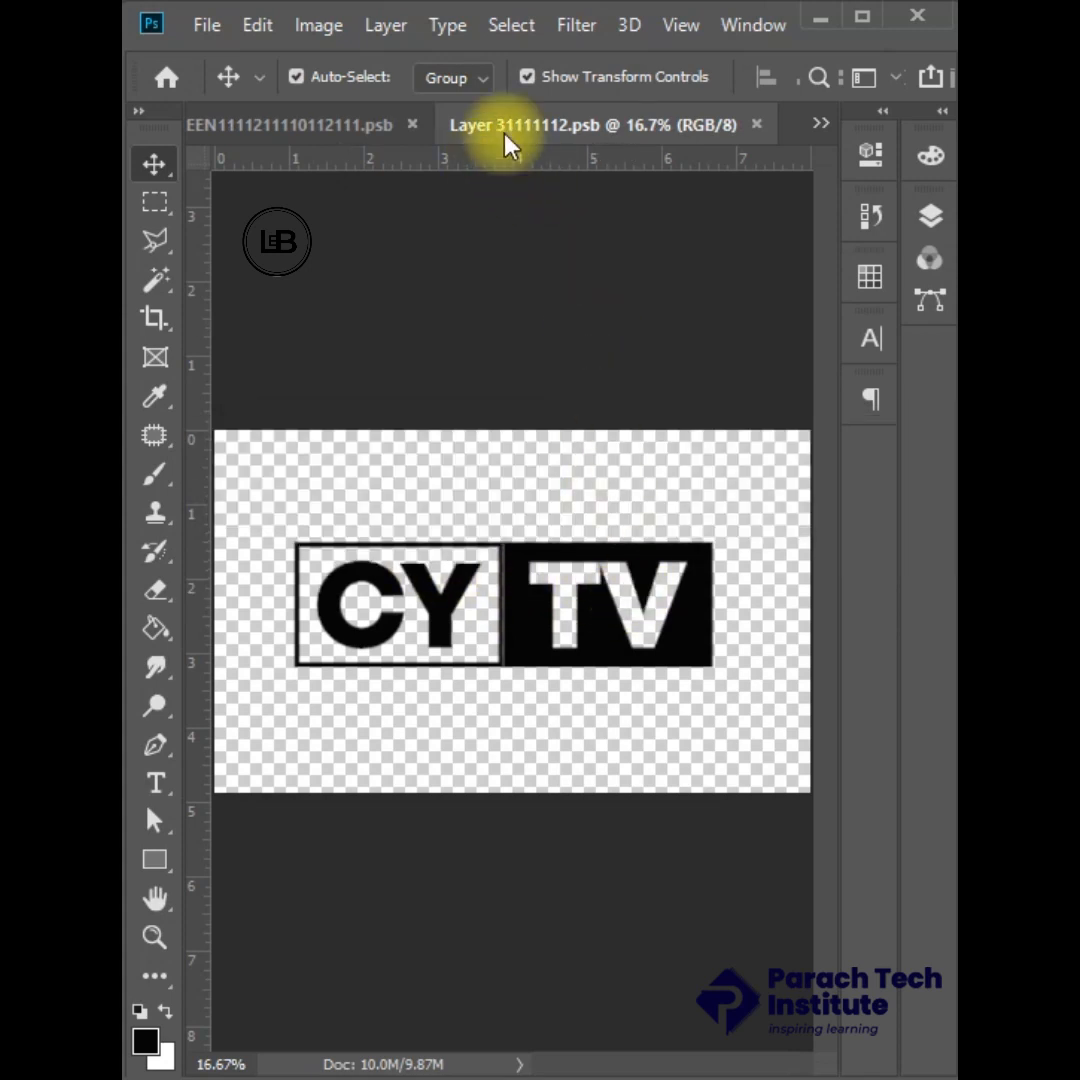
pyautogui.click(367, 130)
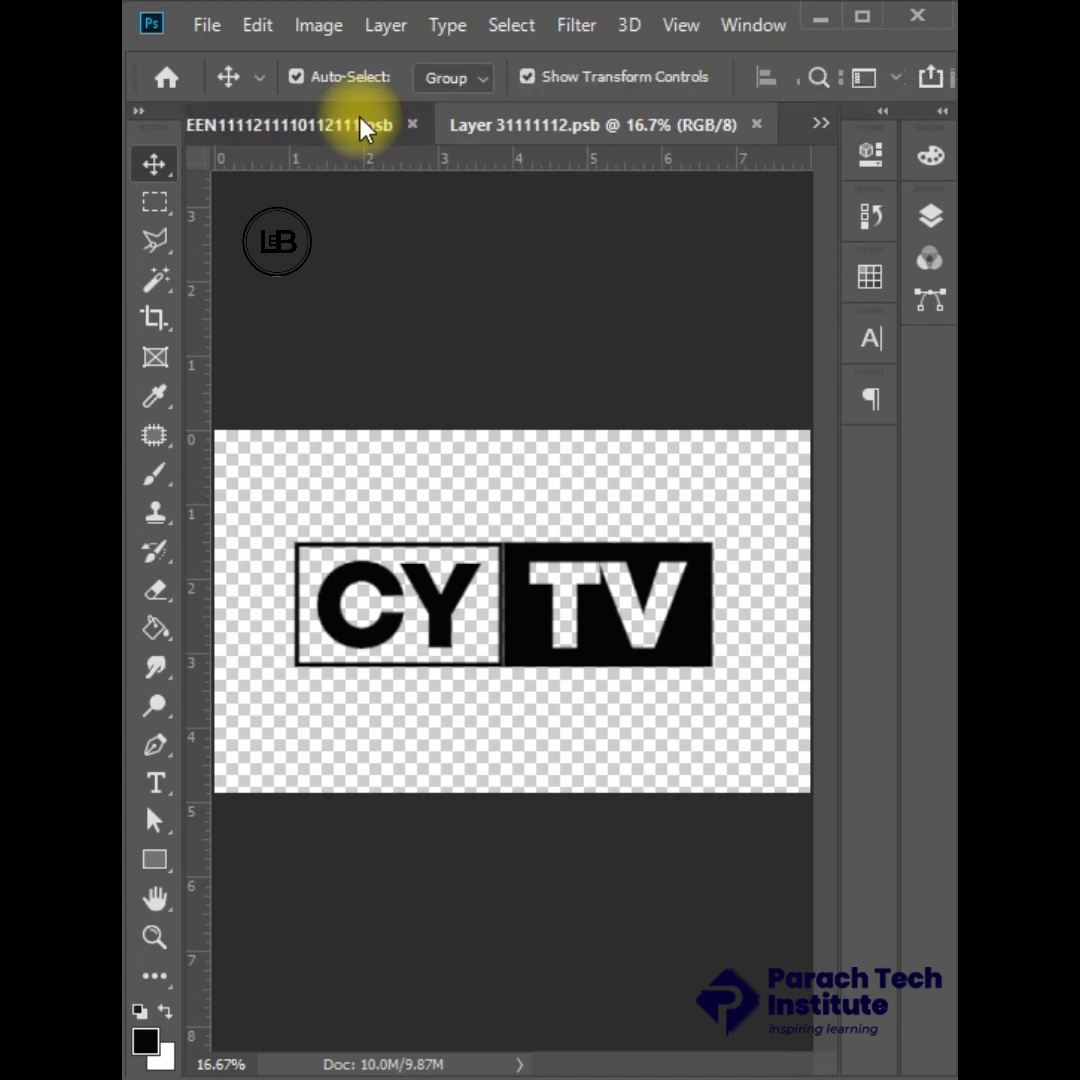
pyautogui.hotkey('ctrl', 'w')
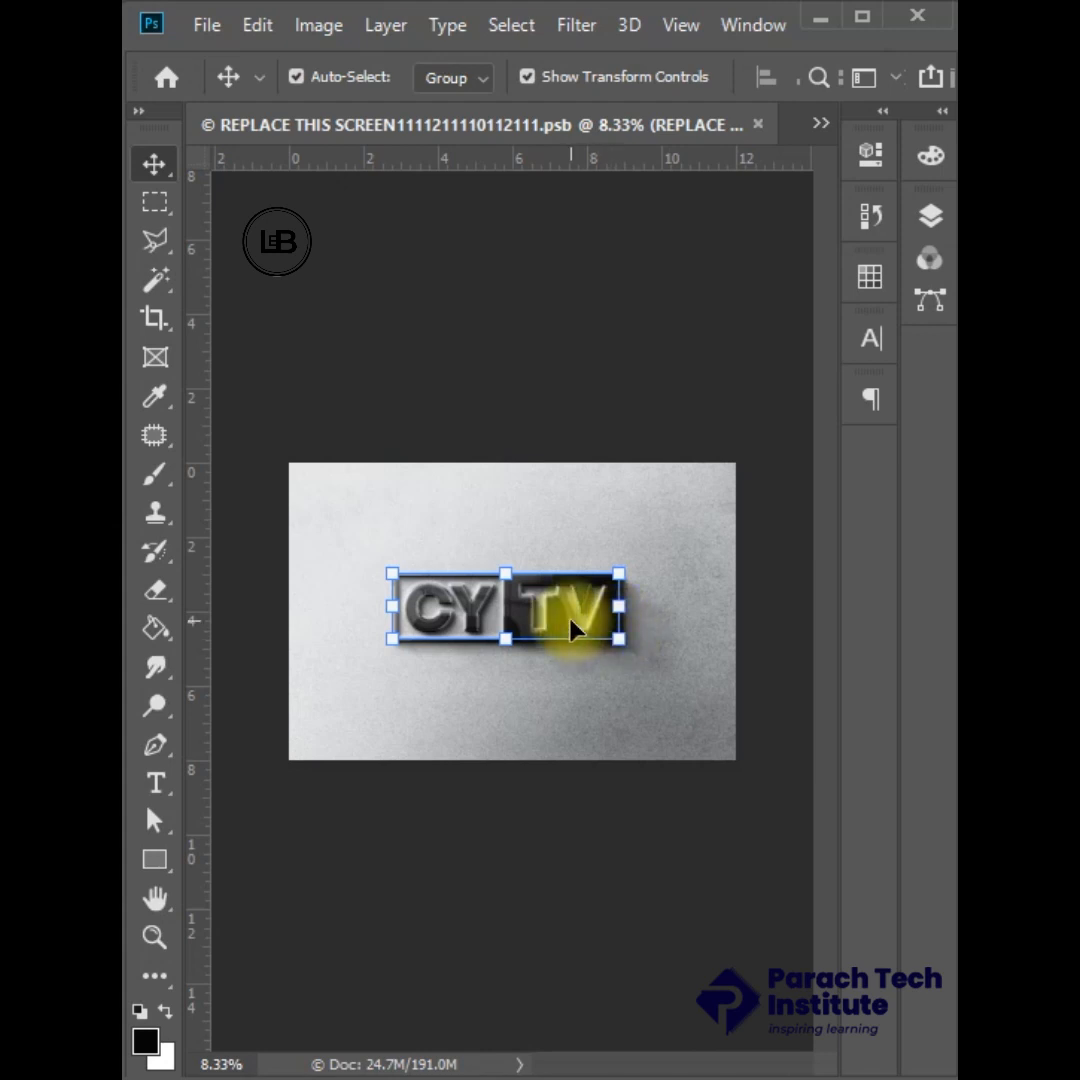
# Check the logo in the 141.psd mockup against the REPLACE THIS SCREEN document, ending in the latter.
pyautogui.click(818, 123)
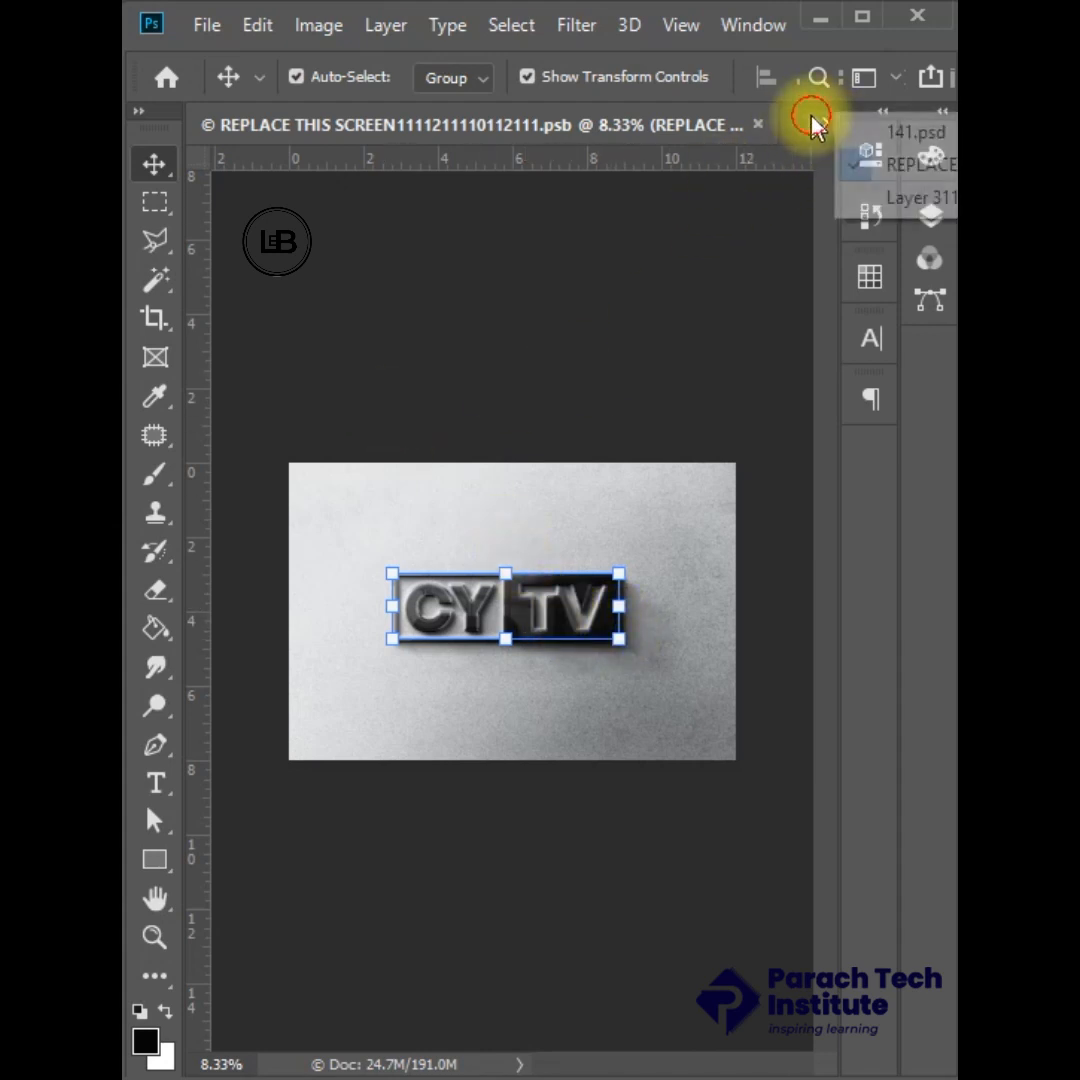
pyautogui.click(904, 137)
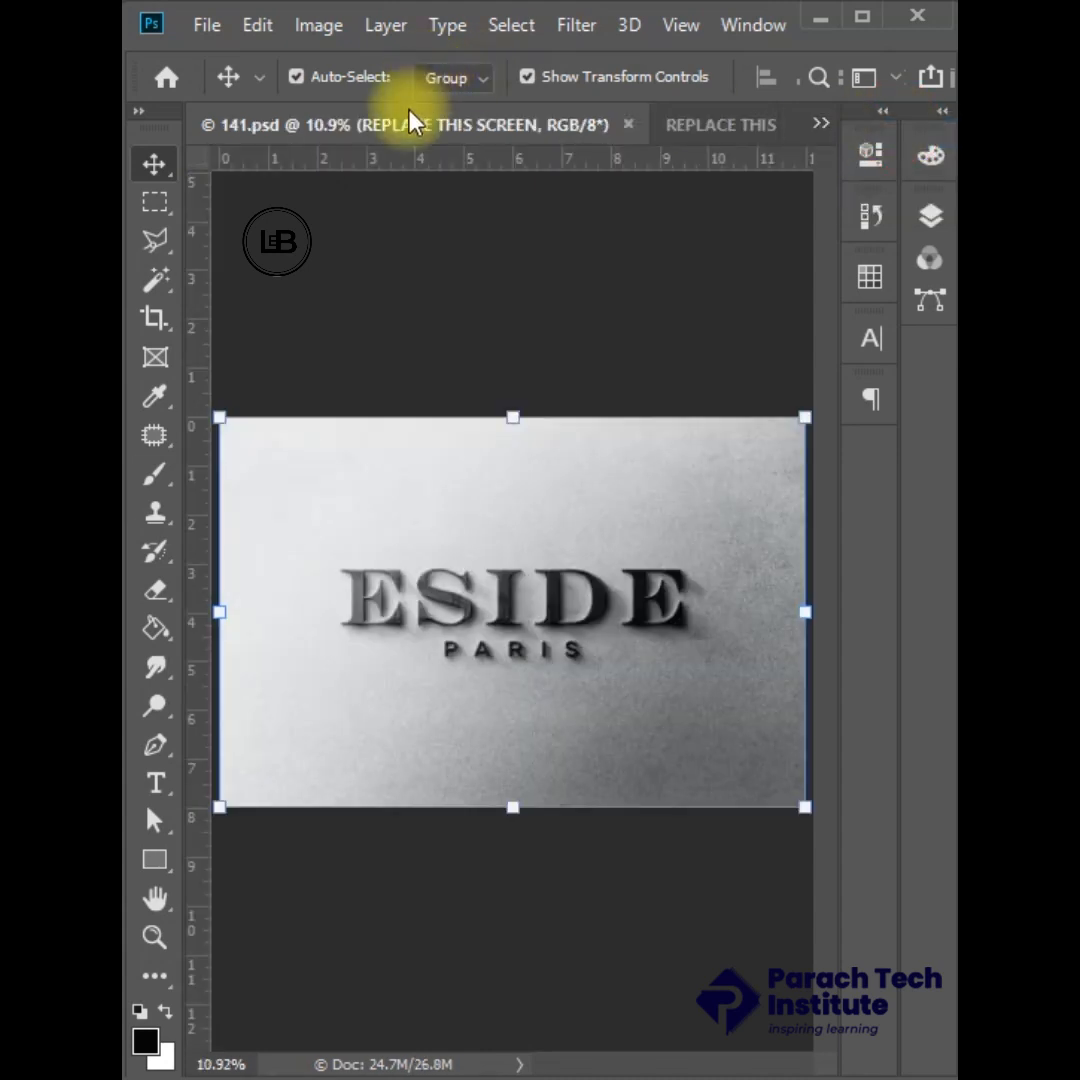
pyautogui.click(731, 126)
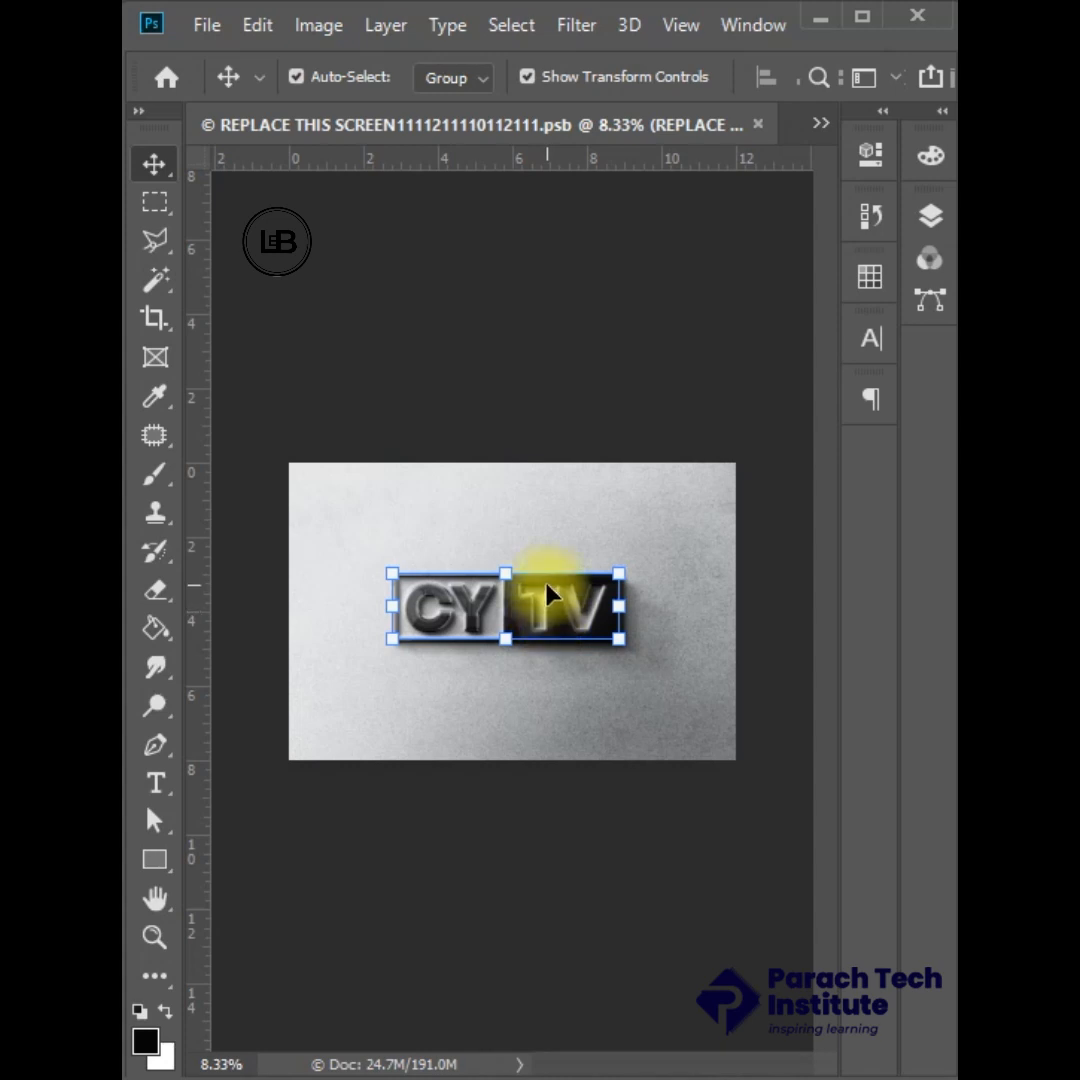
pyautogui.click(821, 124)
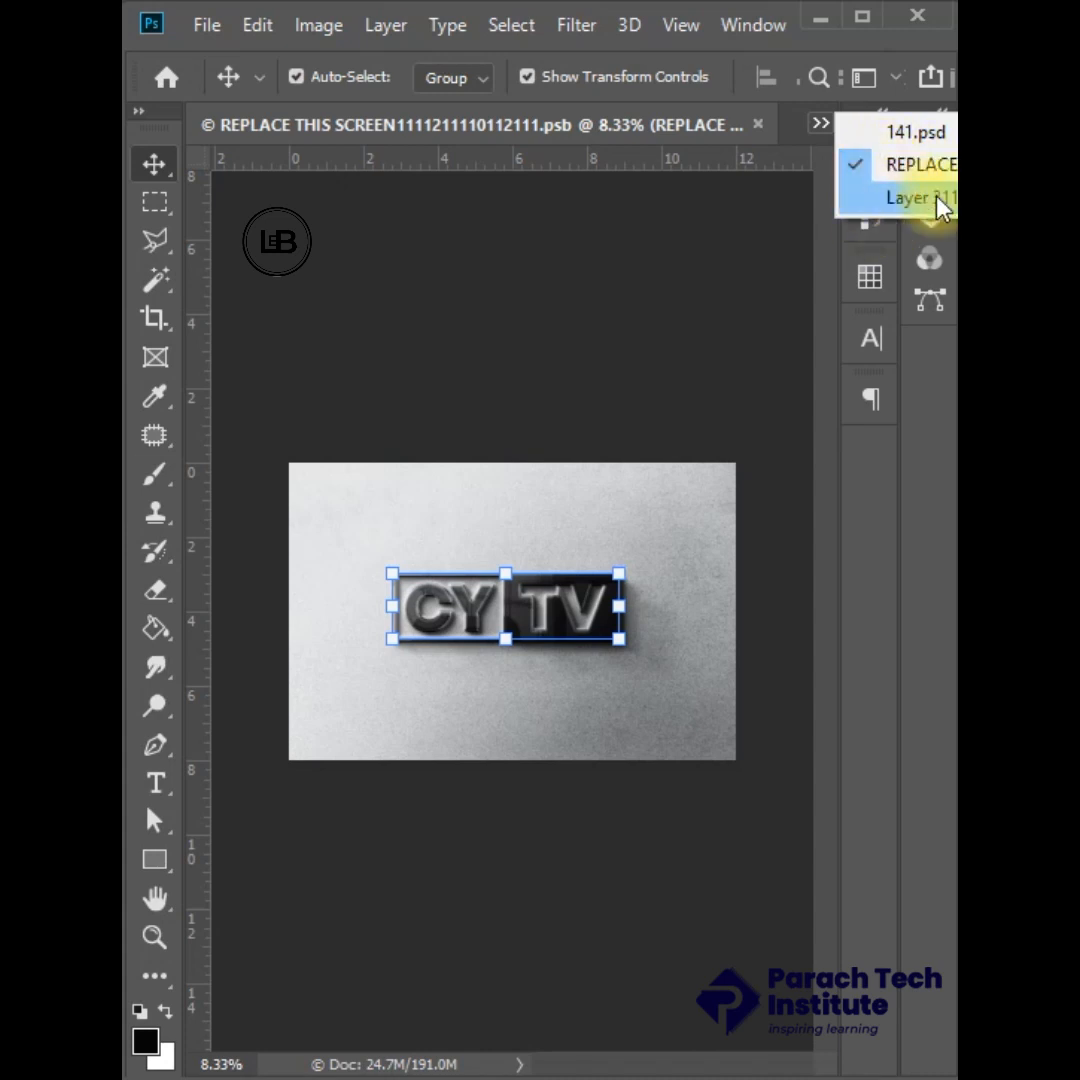
pyautogui.click(903, 168)
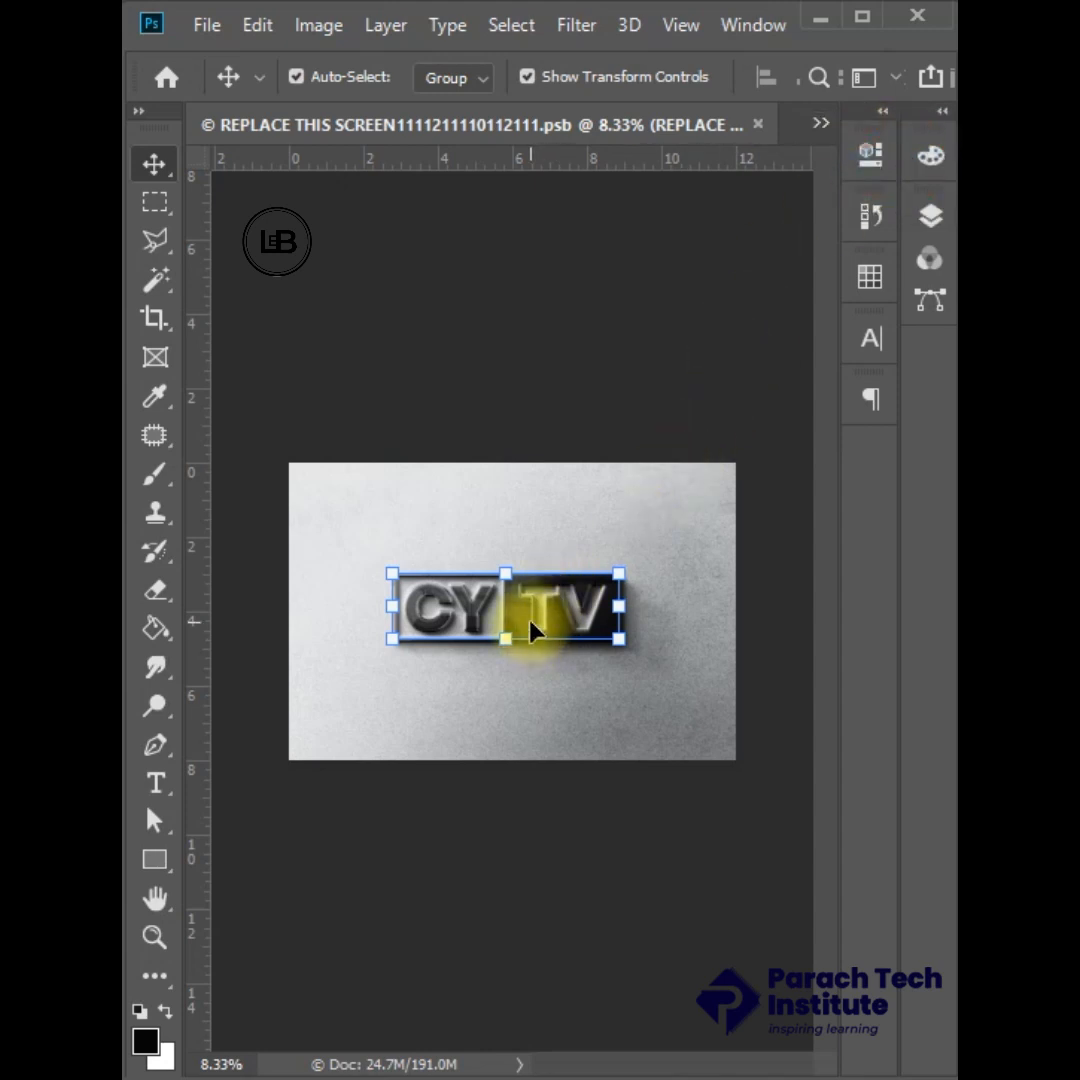
# Save the REPLACE THIS SCREEN document and return to the 141.psd mockup.
pyautogui.click(207, 25)
pyautogui.click(335, 330)
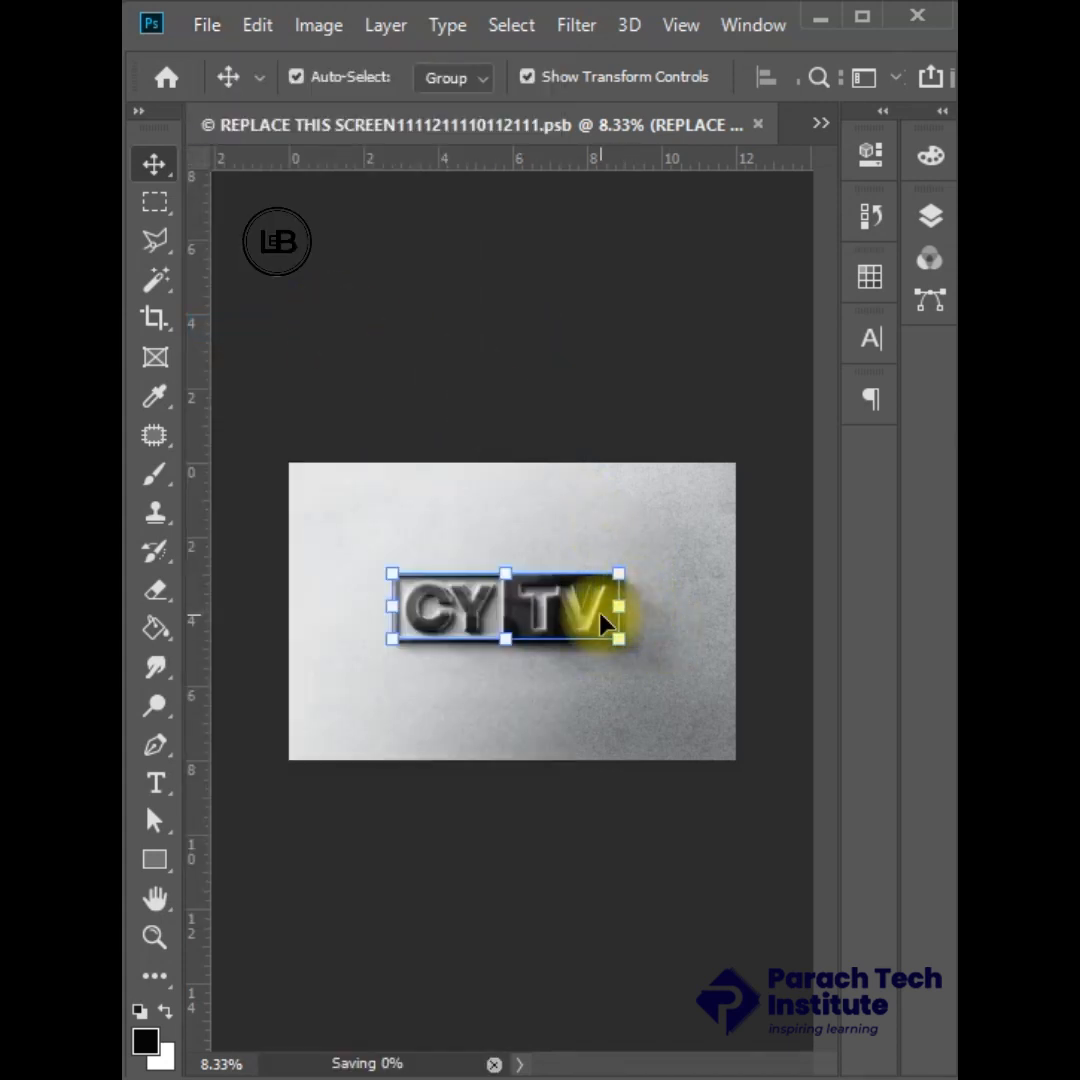
pyautogui.click(503, 681)
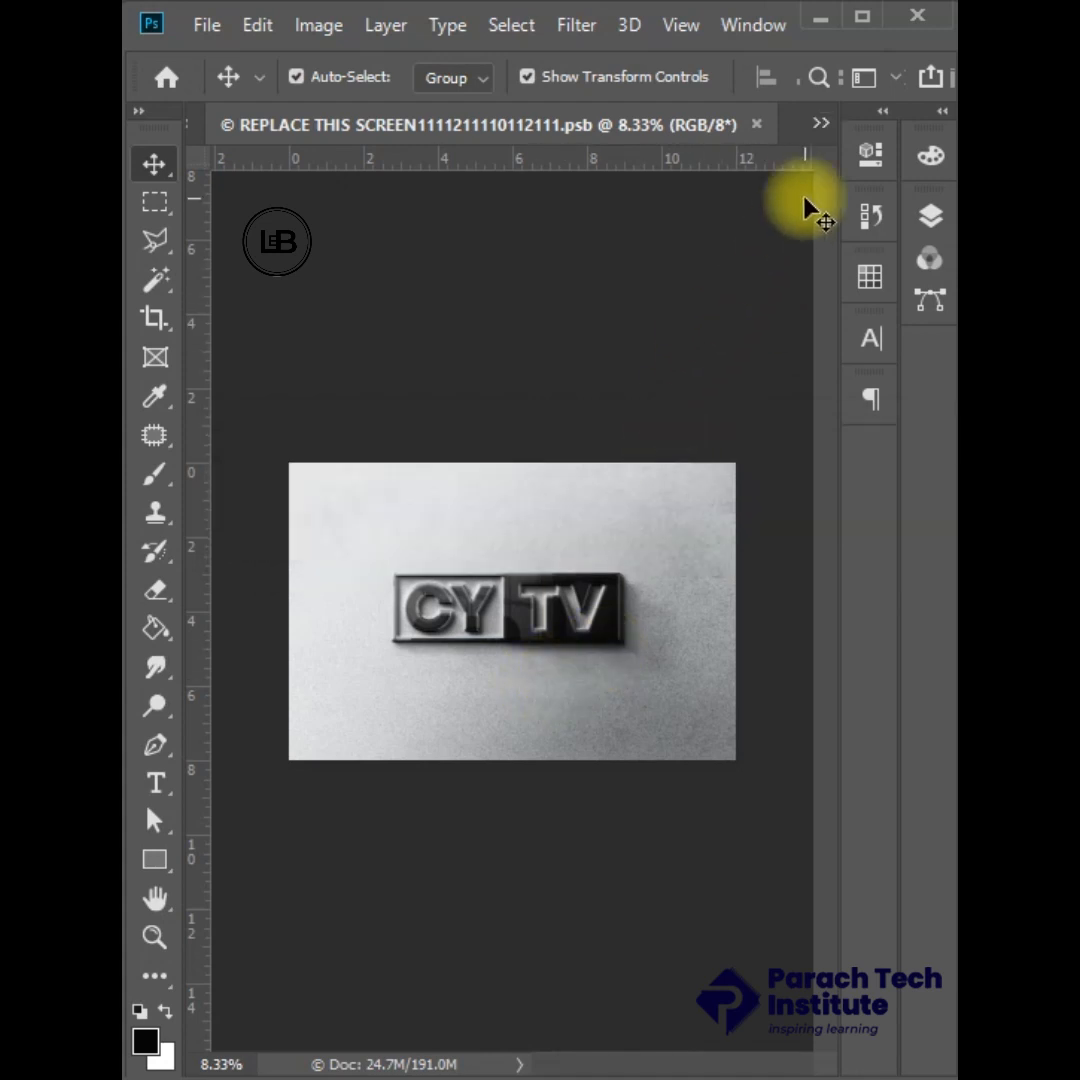
pyautogui.click(820, 124)
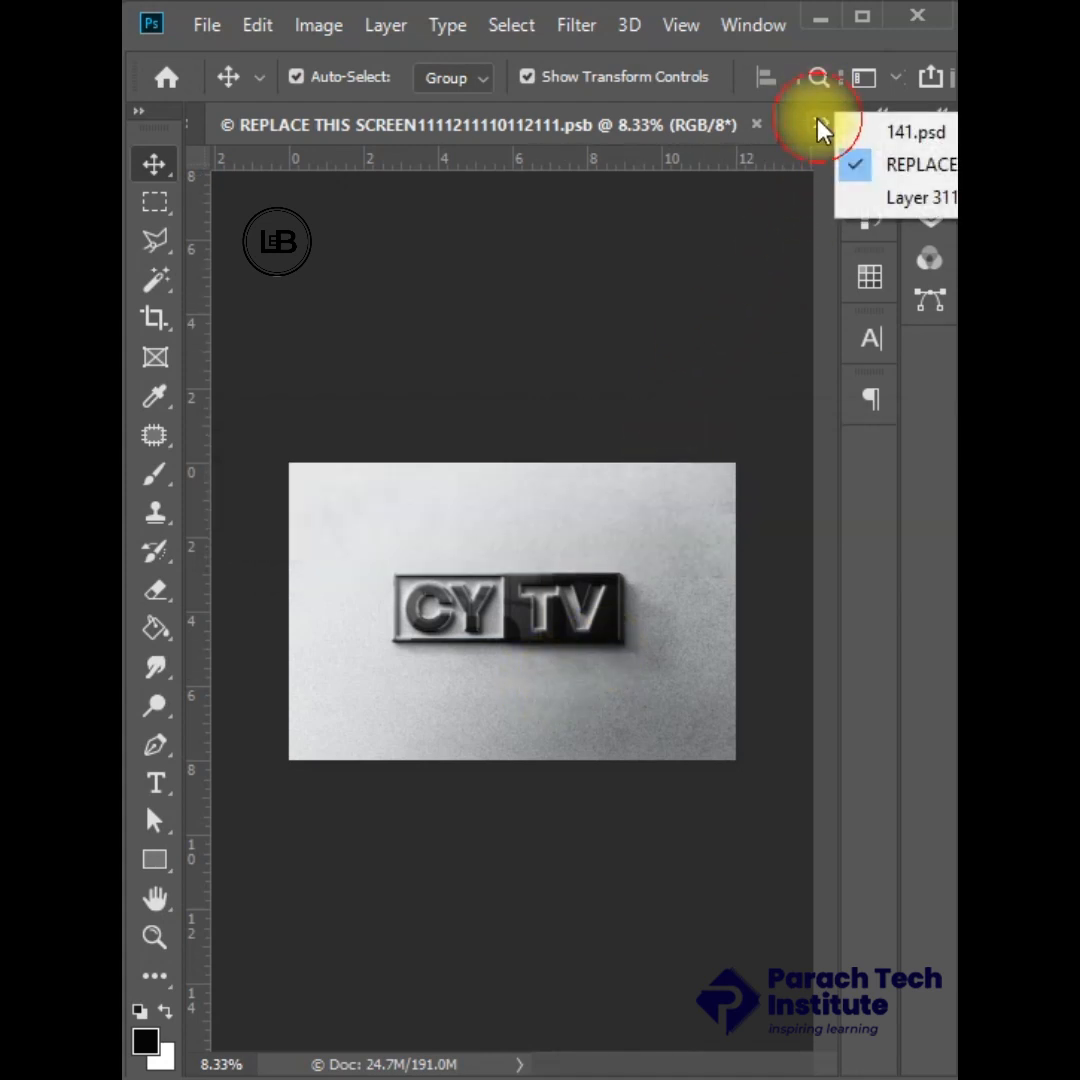
pyautogui.click(918, 140)
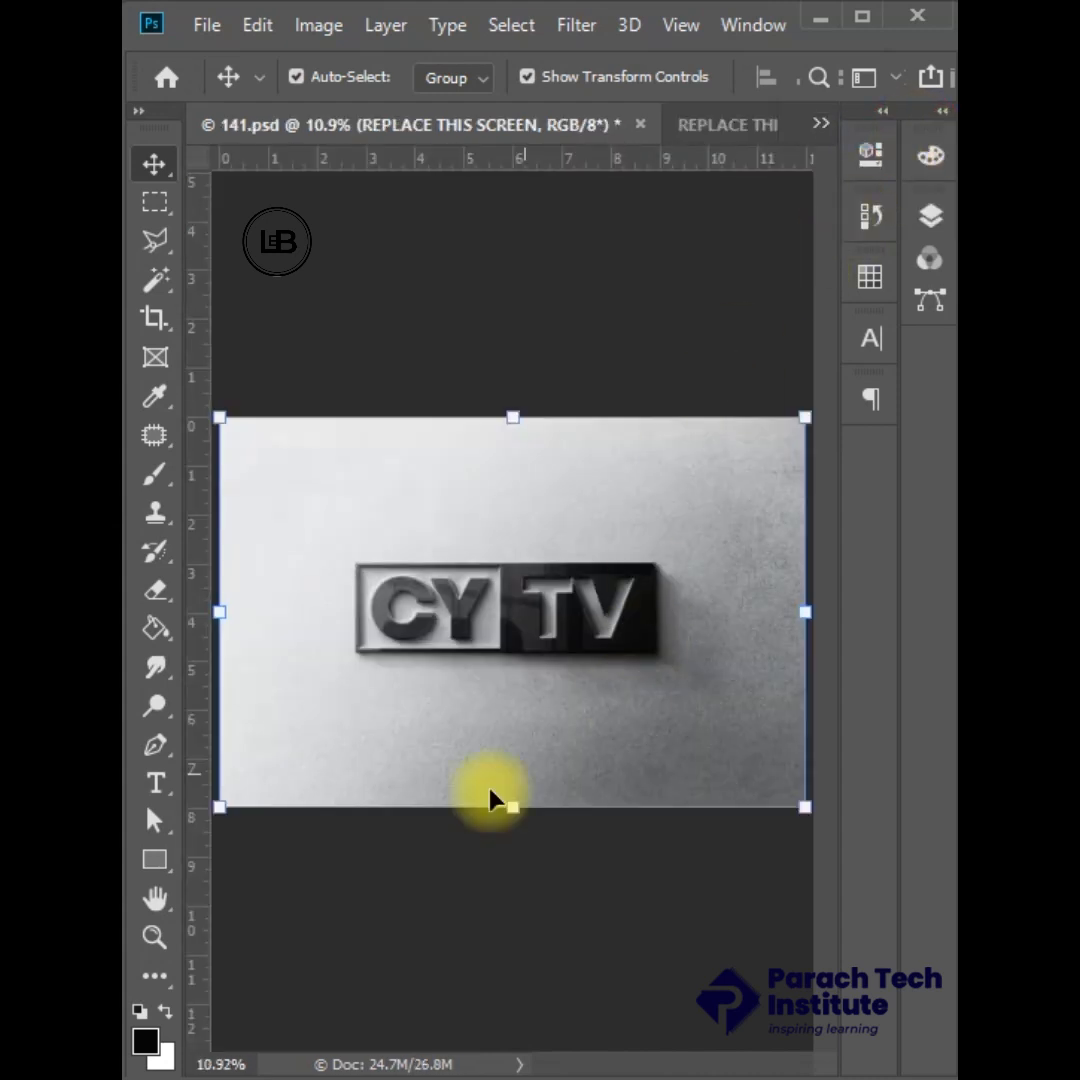